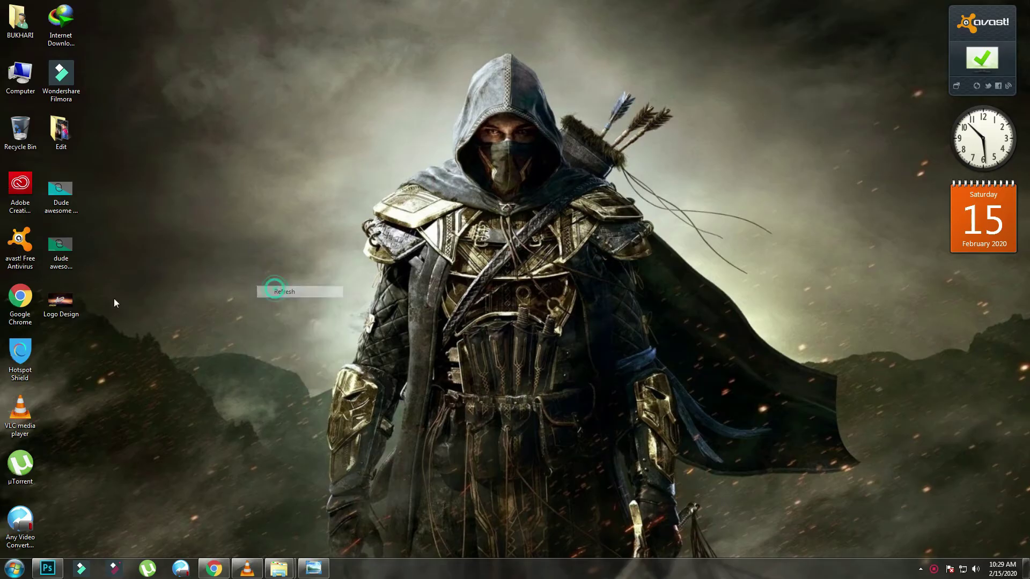
- Open the Logo Design image from the desktop and zoom in and out to examine the finished logo
{"action": "double_click", "coordinate": [60, 302]}
{"action": "scroll", "coordinate": [240, 354], "scroll_direction": "up", "scroll_amount": 2}
{"action": "scroll", "coordinate": [240, 355], "scroll_direction": "down", "scroll_amount": 2}
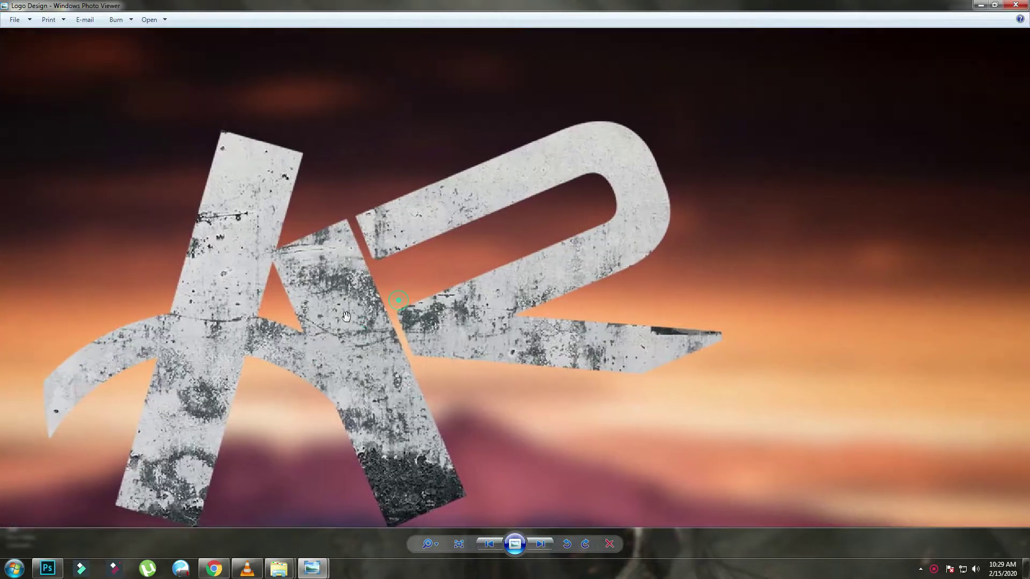
- Switch to Photoshop and examine the layers of the finished logo document, leaving no layer selected
{"action": "left_click", "coordinate": [47, 568]}
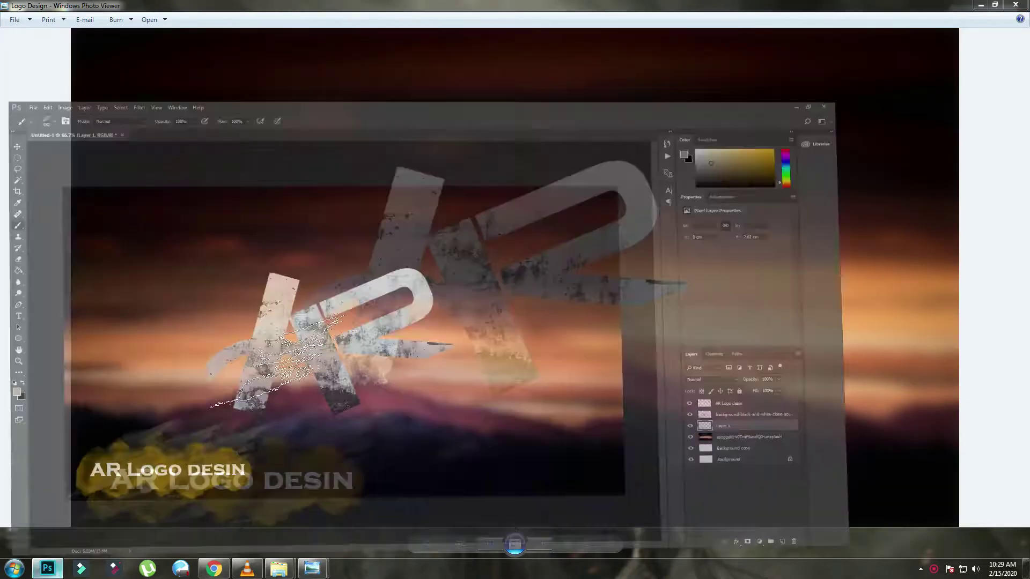
{"action": "left_click", "coordinate": [912, 486]}
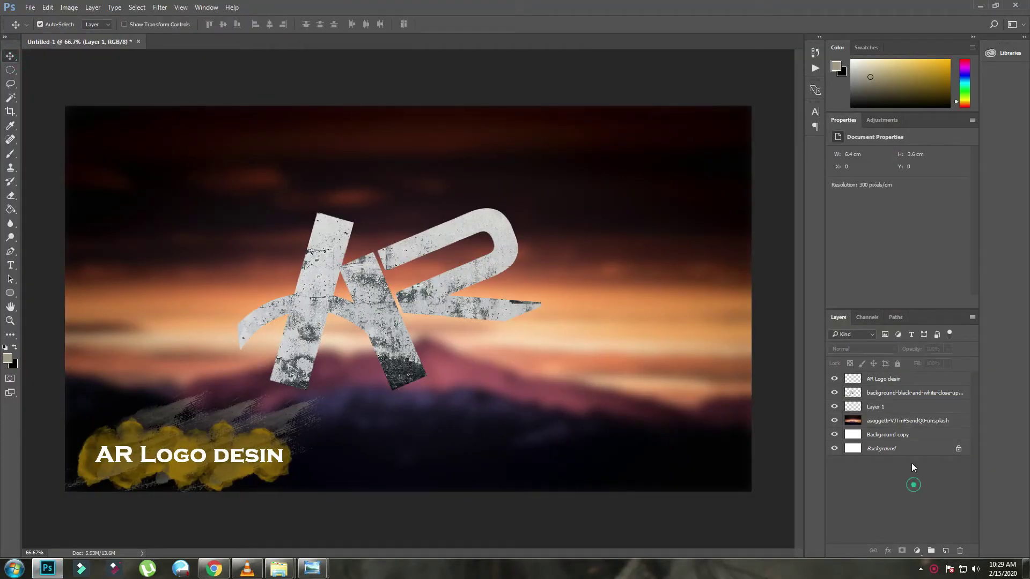
{"action": "left_click", "coordinate": [870, 422]}
{"action": "left_click", "coordinate": [873, 394]}
{"action": "left_click", "coordinate": [875, 380]}
{"action": "left_click", "coordinate": [854, 510]}
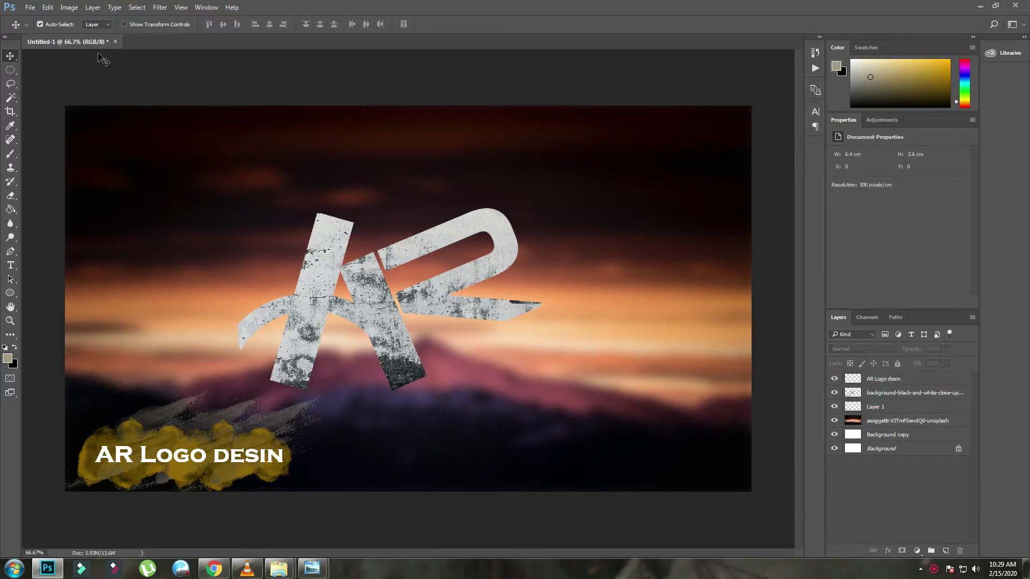
- Create a 1920 × 1080 pixel RGB document at 300 pixels/centimeter with a white background, and duplicate its Background layer
{"action": "left_click", "coordinate": [30, 7]}
{"action": "left_click", "coordinate": [33, 17]}
{"action": "double_click", "coordinate": [486, 184]}
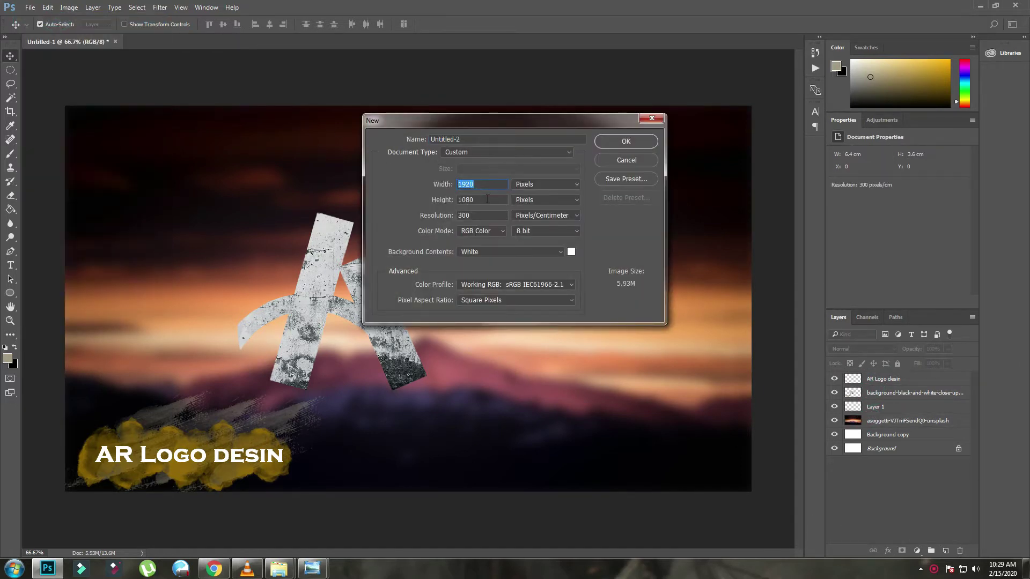
{"action": "double_click", "coordinate": [482, 200]}
{"action": "left_click", "coordinate": [496, 140]}
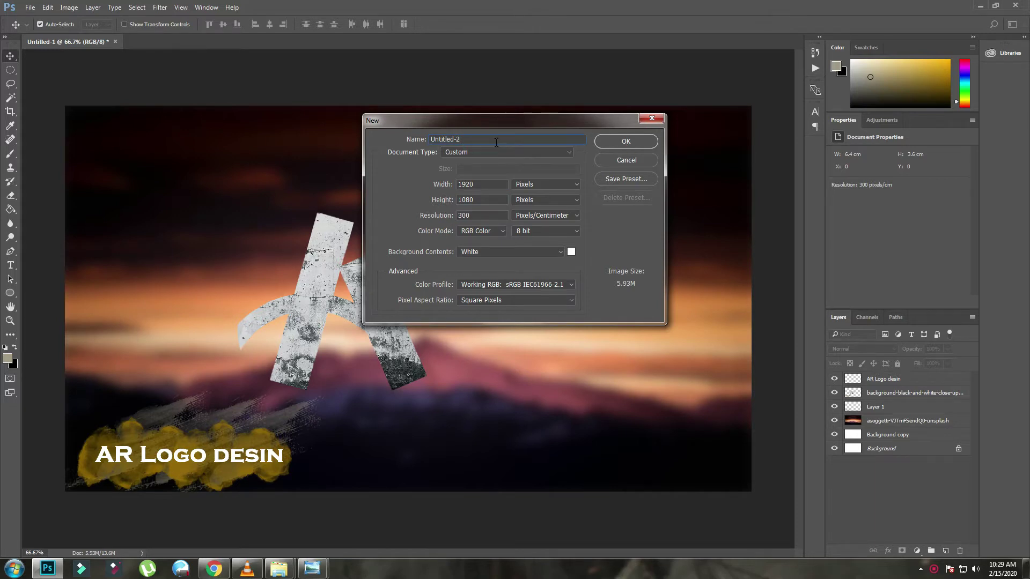
{"action": "left_click", "coordinate": [644, 144]}
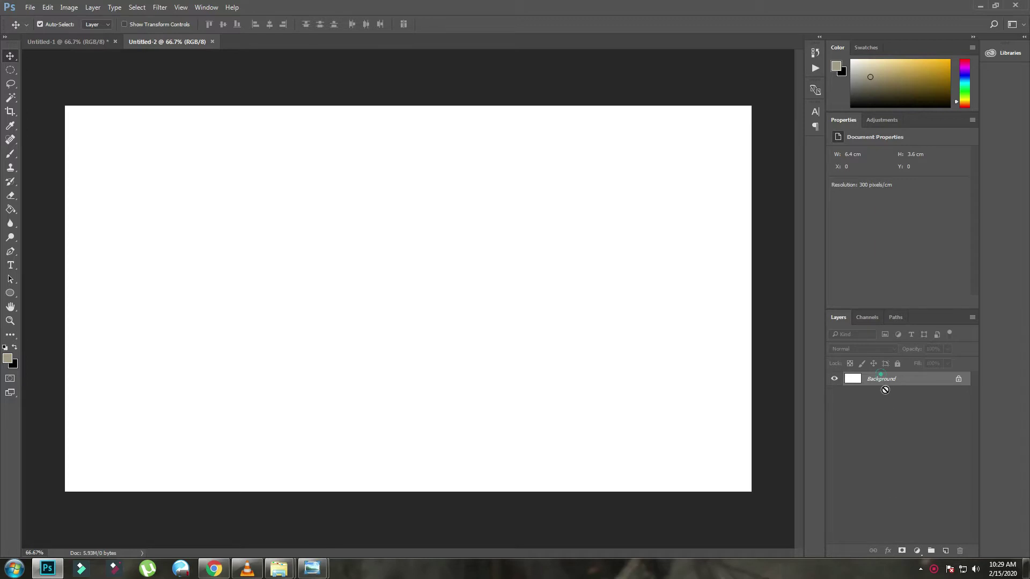
{"action": "left_click_drag", "start_coordinate": [886, 390], "coordinate": [946, 551]}
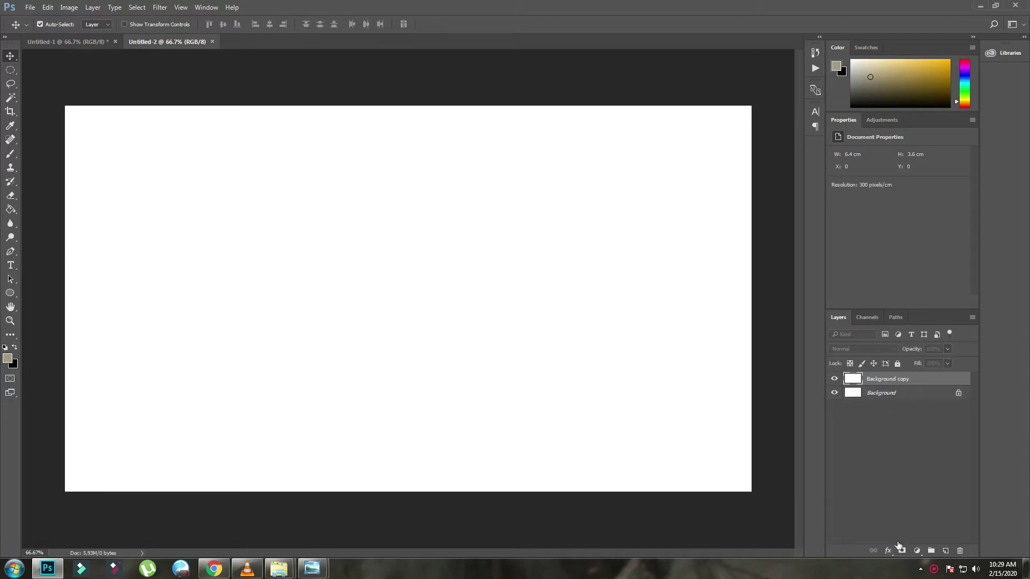
- Preview the asoggetti-VJTmFSendQ0-unsplash sunset photo in the Wallpapers folder and place it into the new Photoshop document
{"action": "left_click", "coordinate": [337, 515]}
{"action": "scroll", "coordinate": [472, 348], "scroll_direction": "up", "scroll_amount": 2}
{"action": "left_click", "coordinate": [758, 344]}
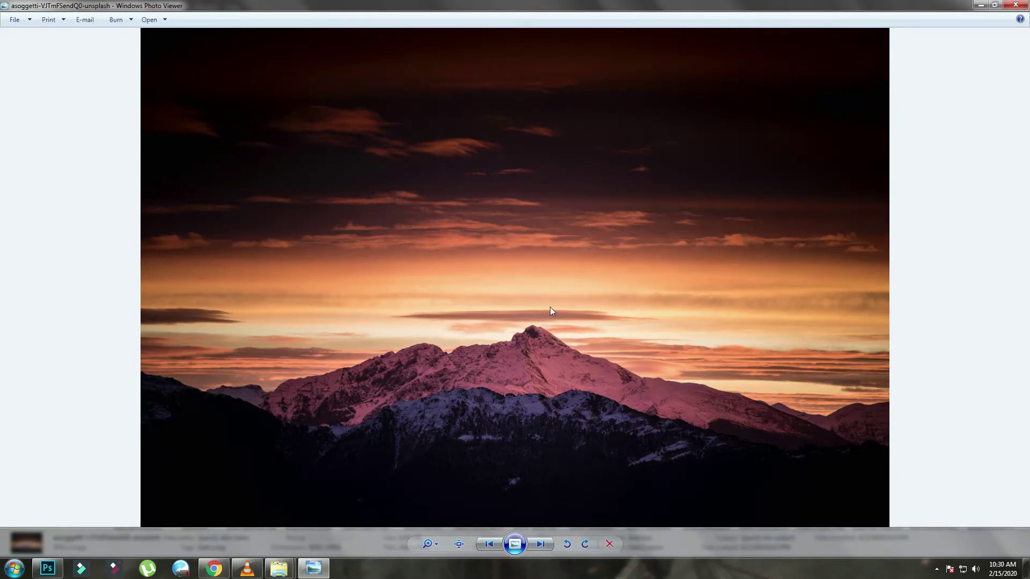
{"action": "left_click", "coordinate": [1025, 4]}
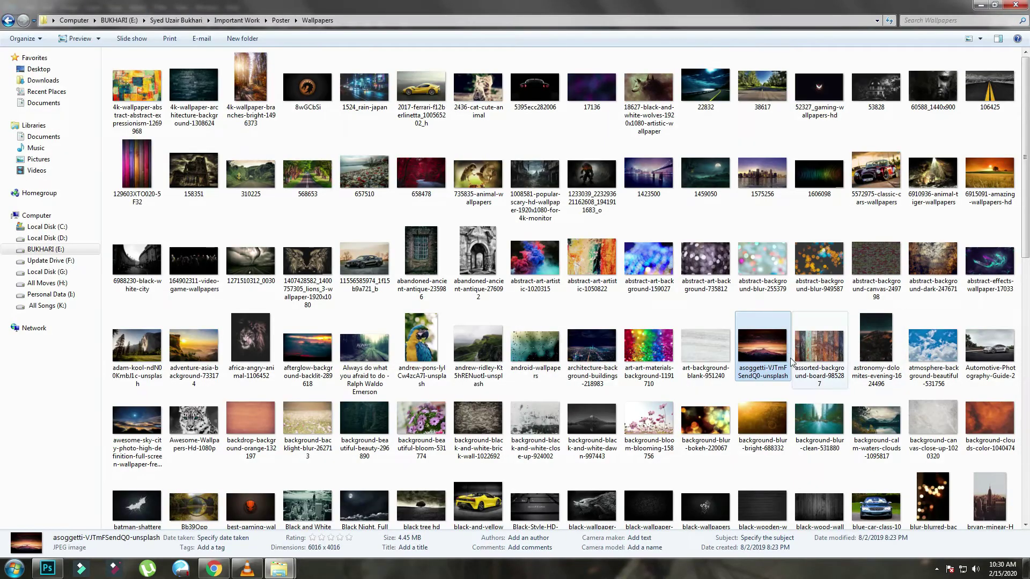
{"action": "left_click_drag", "start_coordinate": [790, 357], "coordinate": [397, 357]}
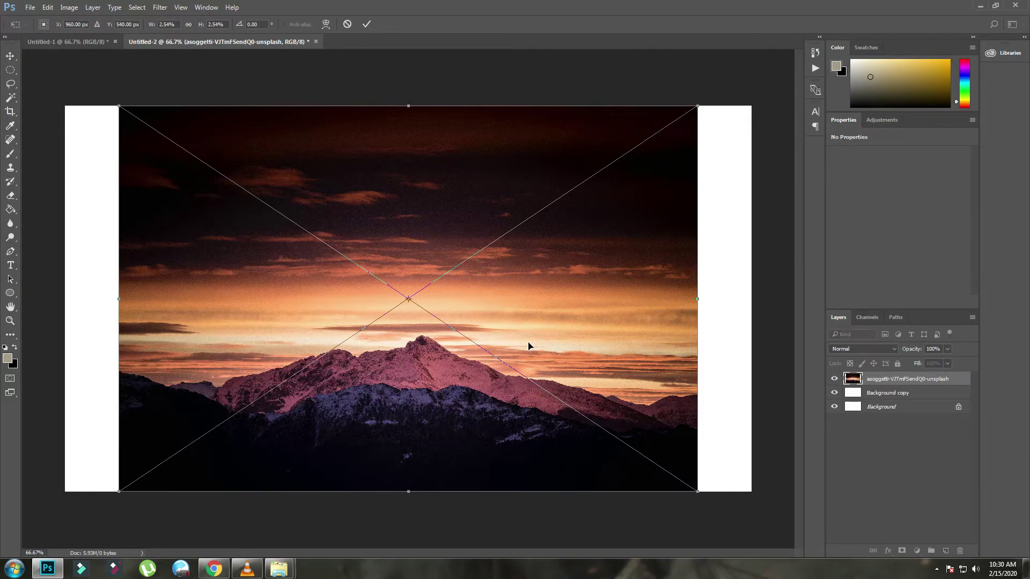
- Stretch the placed sunset photo horizontally to both canvas edges and commit the placement
{"action": "left_click_drag", "start_coordinate": [702, 305], "coordinate": [752, 303]}
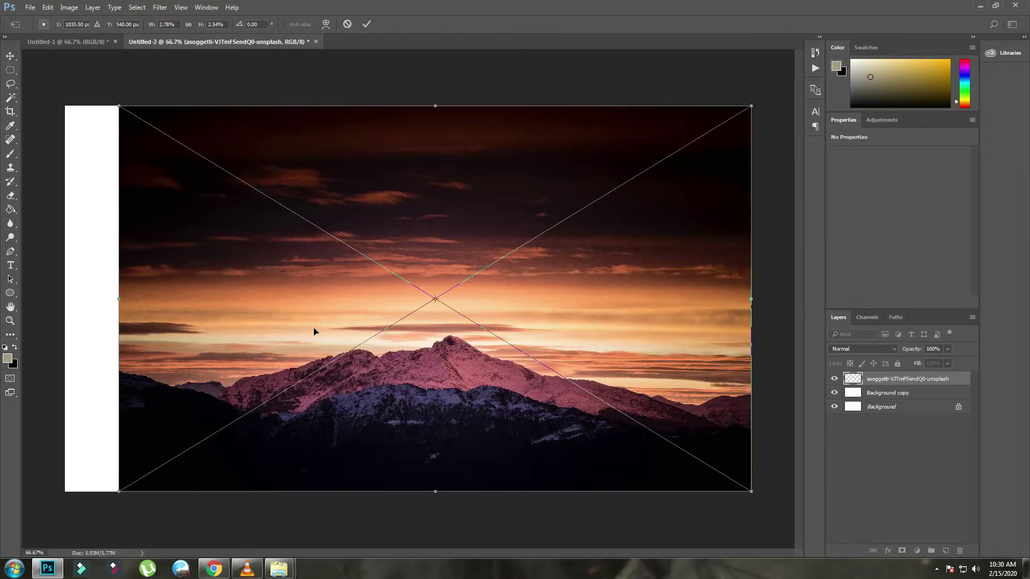
{"action": "left_click_drag", "start_coordinate": [119, 299], "coordinate": [65, 299]}
{"action": "key", "text": "Return"}
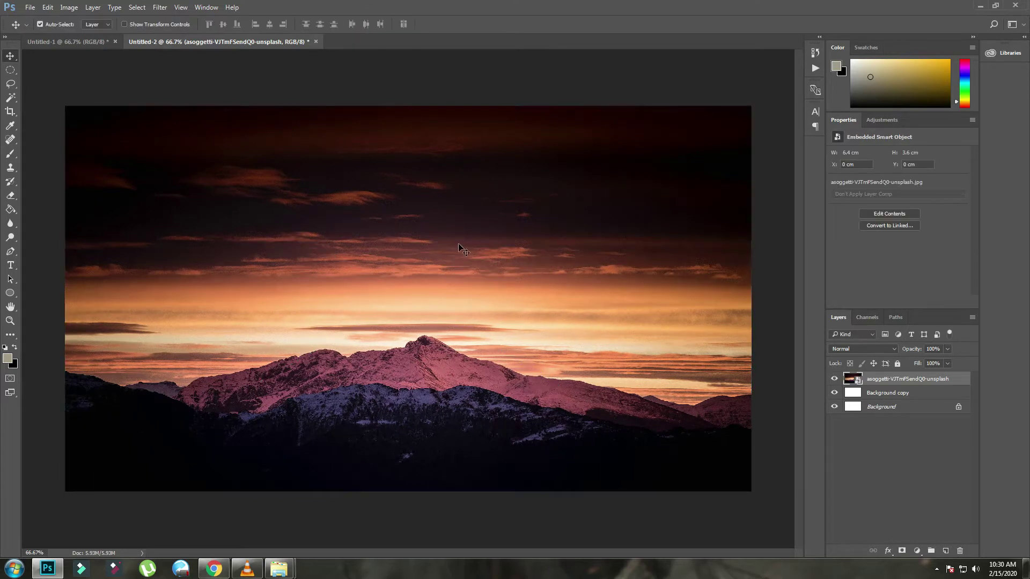
- Apply a Gaussian Blur with a 15 pixel radius to the sunset photo layer
{"action": "left_click", "coordinate": [160, 7]}
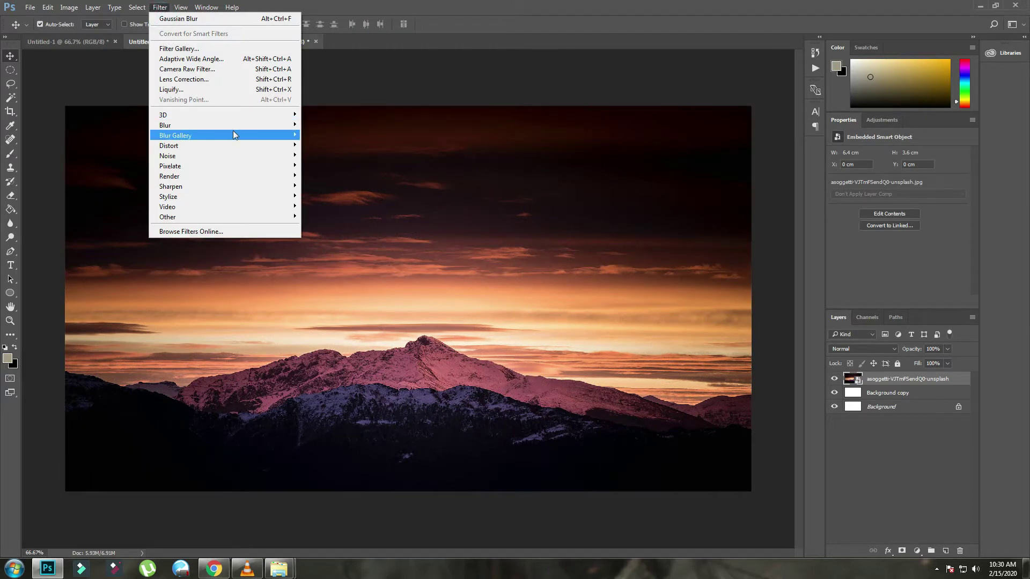
{"action": "mouse_move", "coordinate": [271, 127]}
{"action": "left_click", "coordinate": [330, 165]}
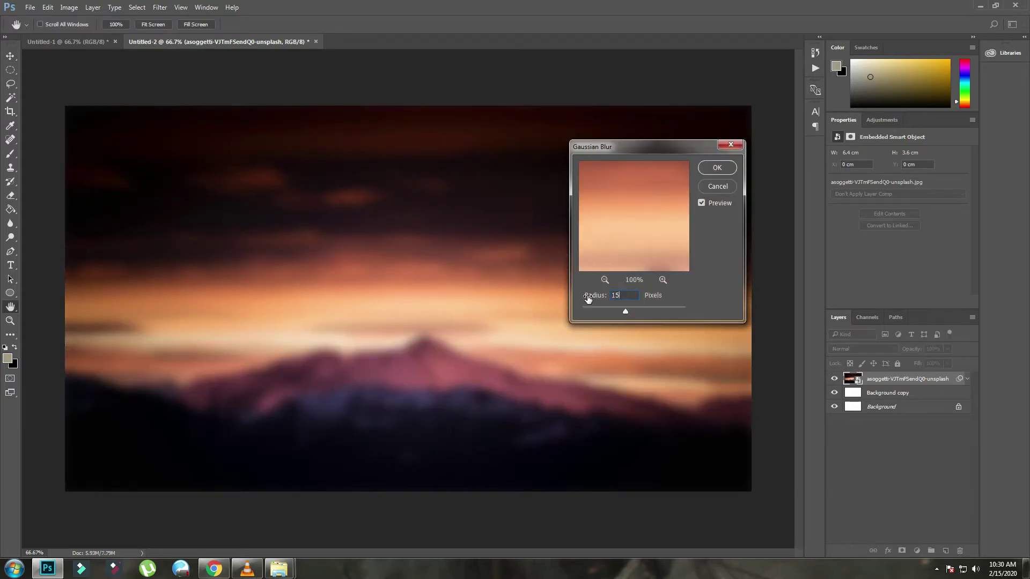
{"action": "left_click", "coordinate": [717, 169]}
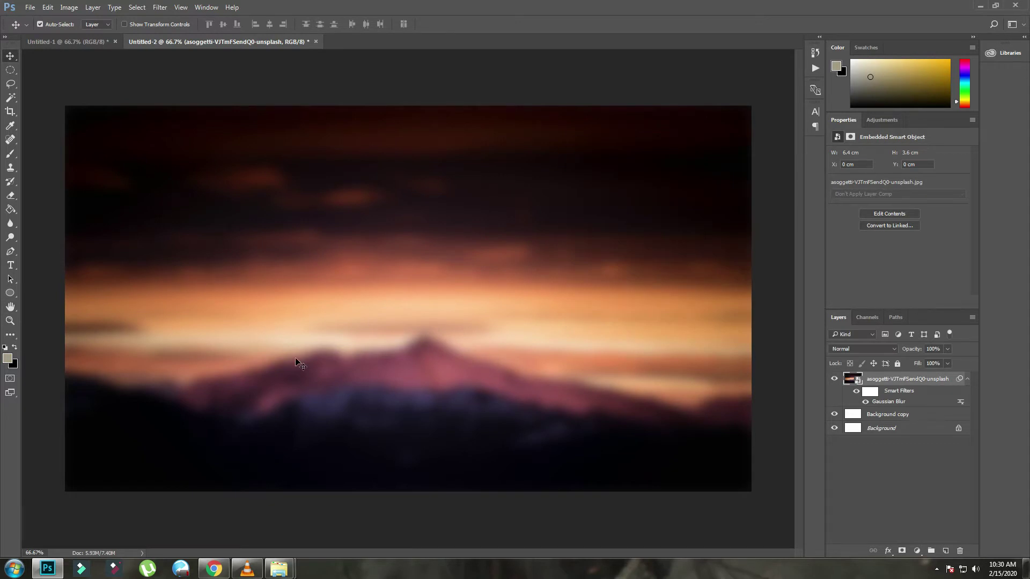
- Convert the blurred photo and Background copy layers into one smart object, and check its contents
{"action": "right_click", "coordinate": [889, 417]}
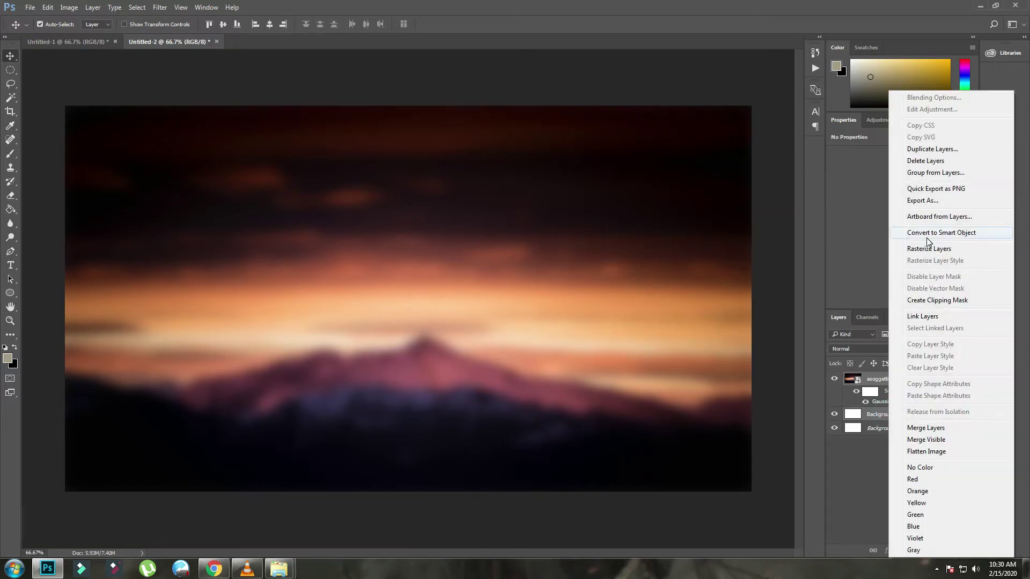
{"action": "left_click", "coordinate": [920, 232]}
{"action": "double_click", "coordinate": [878, 381]}
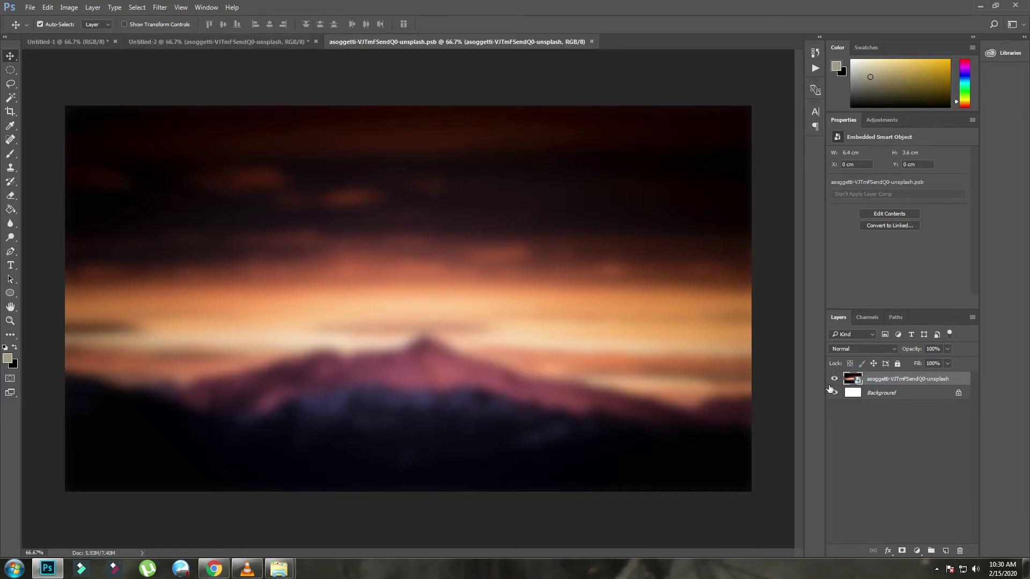
{"action": "left_click", "coordinate": [592, 42]}
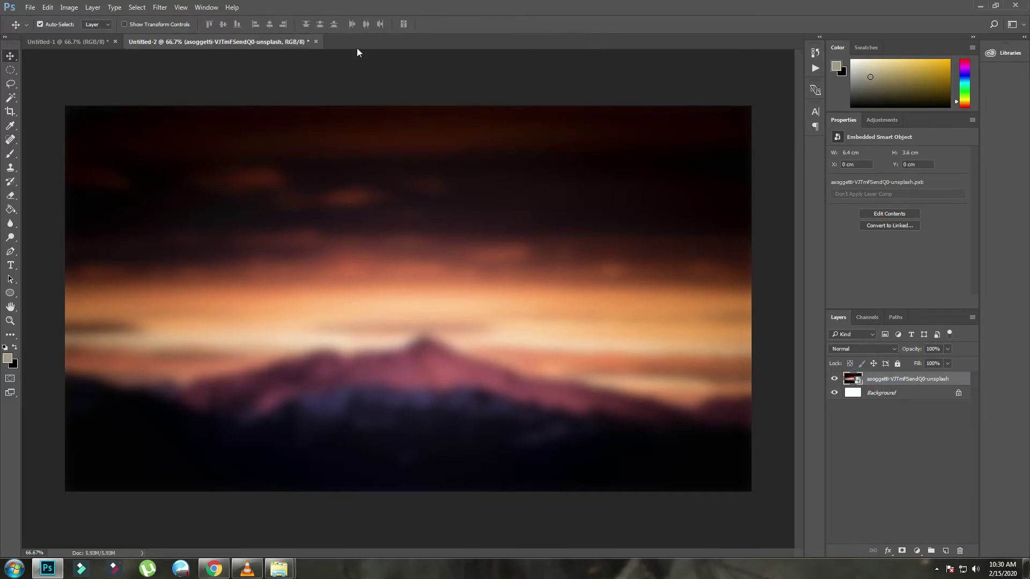
{"action": "left_click", "coordinate": [885, 384]}
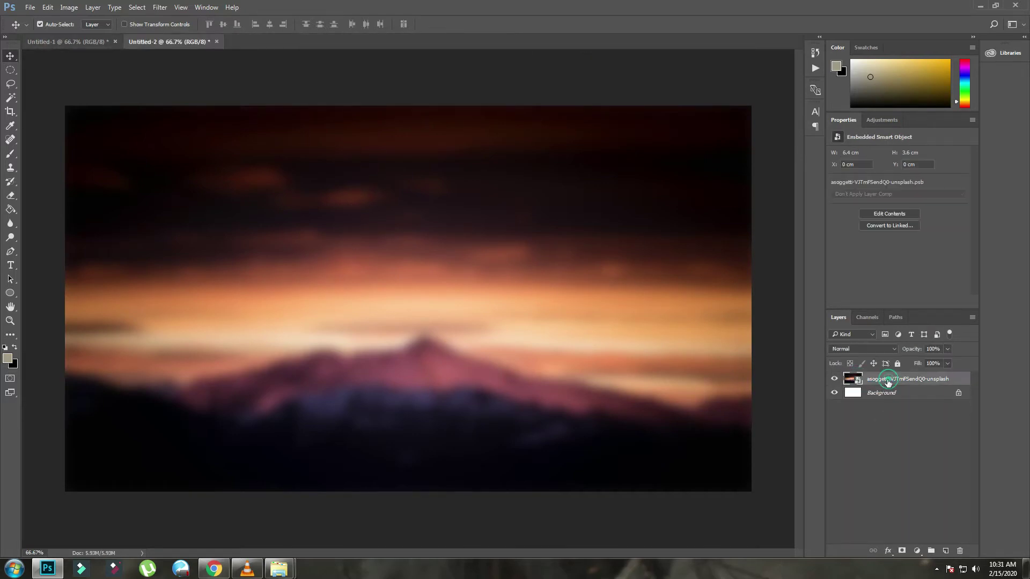
- Add a new layer and draw a black-filled upright rectangle about 110 × 383 px left of the canvas centre
{"action": "left_click", "coordinate": [946, 551]}
{"action": "left_click", "coordinate": [10, 293]}
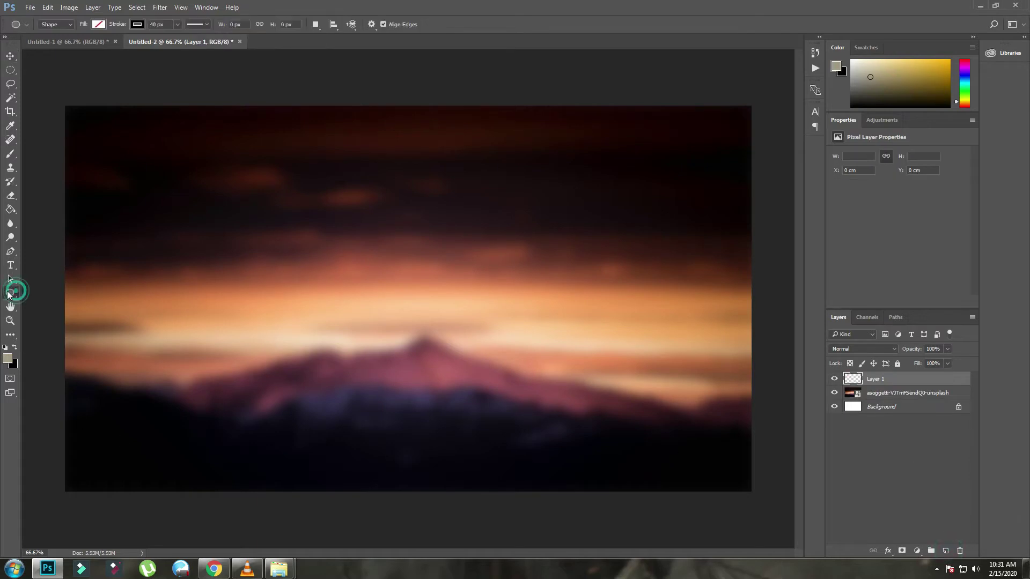
{"action": "left_click", "coordinate": [53, 295]}
{"action": "left_click_drag", "start_coordinate": [297, 212], "coordinate": [336, 348]}
{"action": "key", "text": "ctrl+z"}
{"action": "left_click", "coordinate": [100, 25]}
{"action": "left_click", "coordinate": [149, 45]}
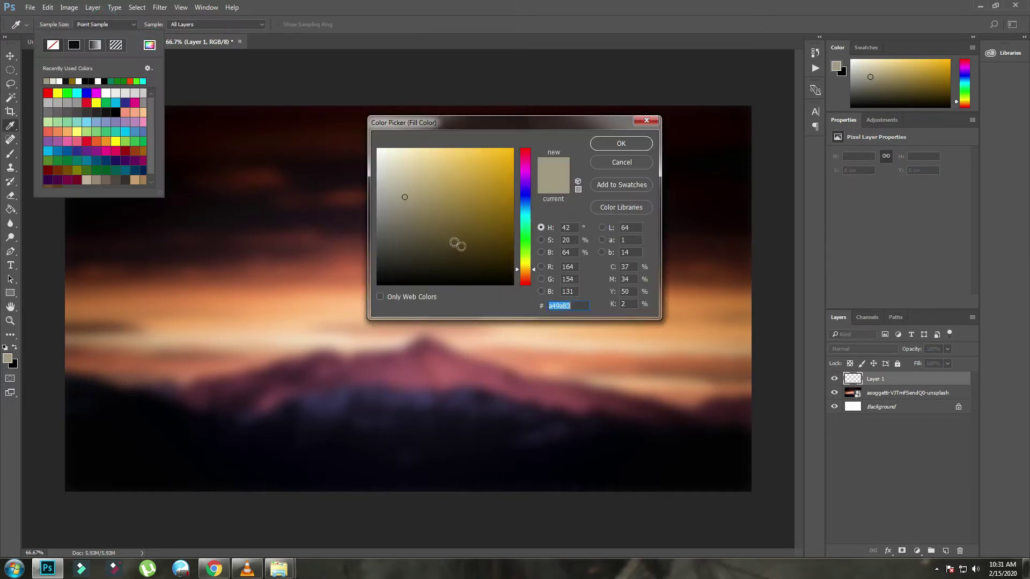
{"action": "left_click", "coordinate": [622, 143]}
{"action": "left_click_drag", "start_coordinate": [286, 197], "coordinate": [326, 335]}
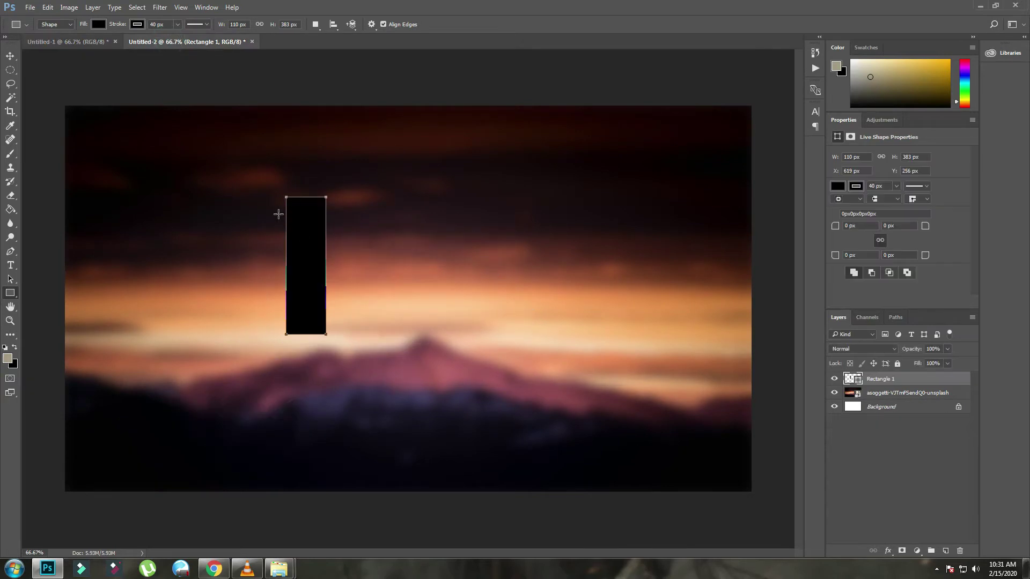
- Reposition the rectangle, stretch it to about 412 px tall, and place a duplicate beside it on the right
{"action": "key", "text": "v"}
{"action": "left_click_drag", "start_coordinate": [295, 254], "coordinate": [314, 264]}
{"action": "key", "text": "ctrl+t"}
{"action": "mouse_move", "coordinate": [312, 354]}
{"action": "left_mouse_down"}
{"action": "mouse_move", "coordinate": [312, 365]}
{"action": "mouse_move", "coordinate": [303, 351]}
{"action": "left_mouse_up"}
{"action": "key", "text": "Return"}
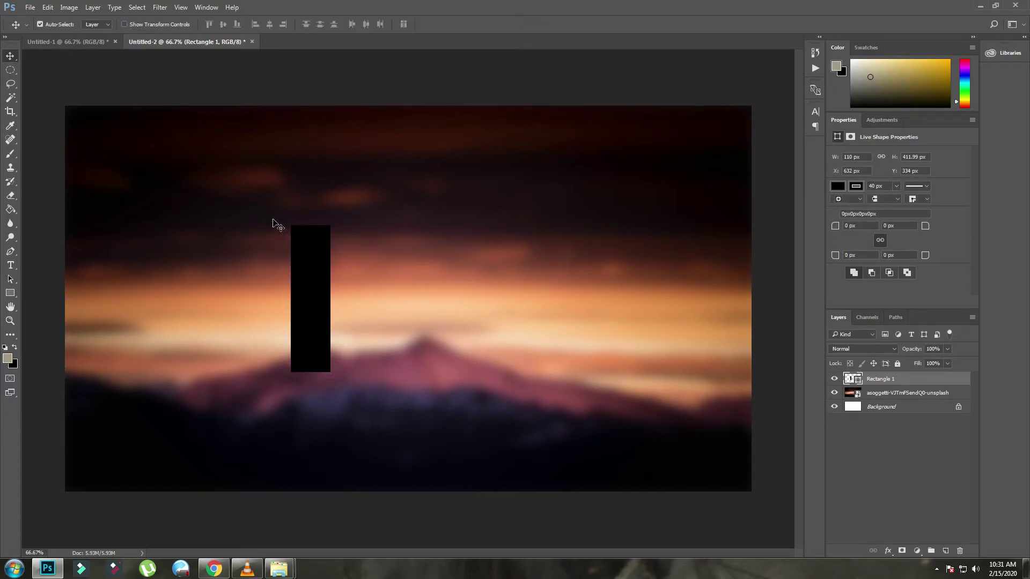
{"action": "left_click_drag", "start_coordinate": [302, 308], "coordinate": [378, 304]}
{"action": "key", "text": "ctrl+t"}
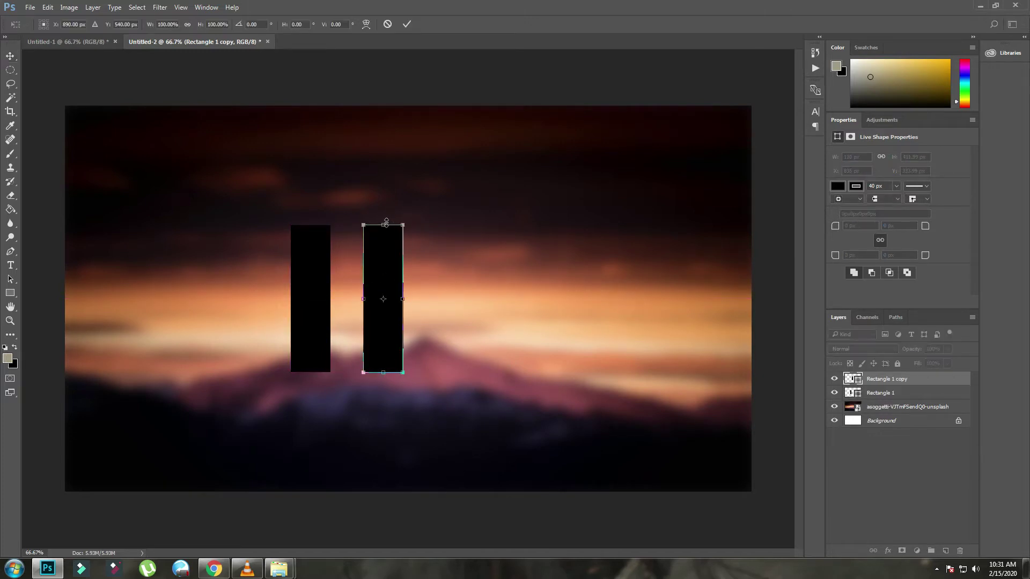
{"action": "left_click_drag", "start_coordinate": [404, 222], "coordinate": [385, 288]}
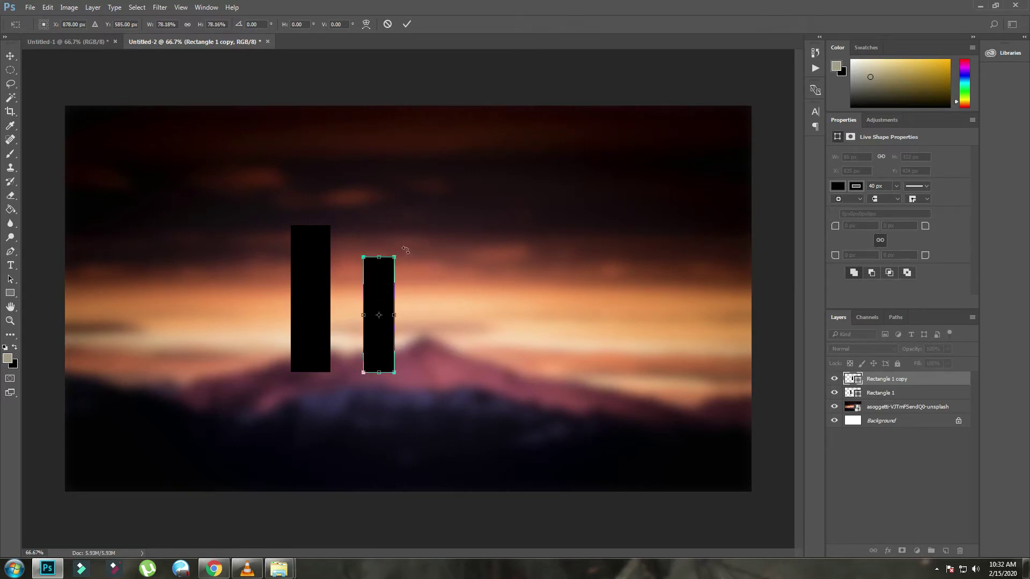
{"action": "left_click_drag", "start_coordinate": [404, 250], "coordinate": [378, 251]}
{"action": "left_click_drag", "start_coordinate": [386, 335], "coordinate": [378, 332]}
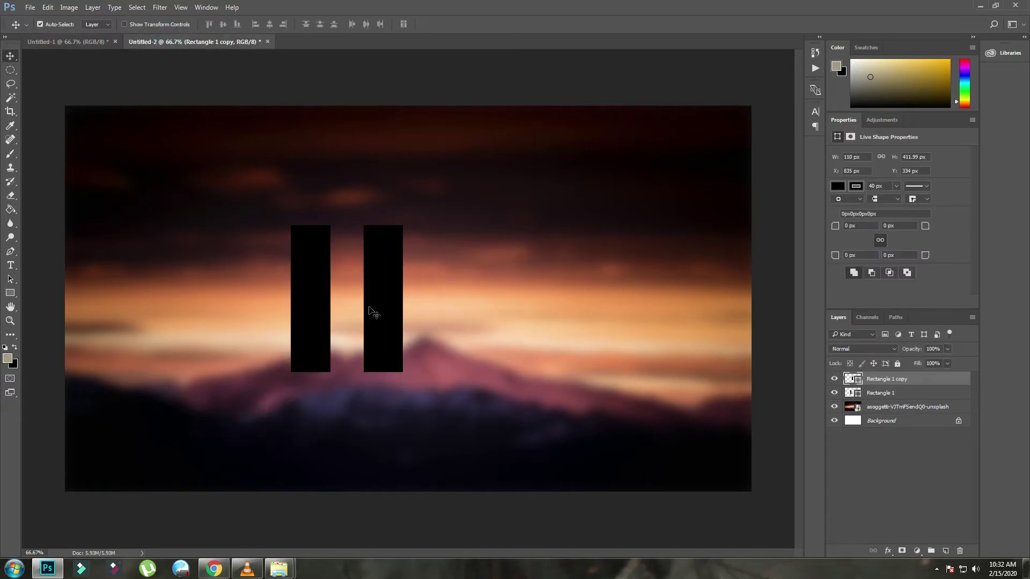
- Scale the duplicate rectangle to about 85%, rotate it about -21.5°, and set its upper end near the first rectangle
{"action": "left_click_drag", "start_coordinate": [384, 315], "coordinate": [388, 317]}
{"action": "key", "text": "ctrl+t"}
{"action": "mouse_move", "coordinate": [402, 224]}
{"action": "left_mouse_down"}
{"action": "mouse_move", "coordinate": [381, 261]}
{"action": "mouse_move", "coordinate": [399, 254]}
{"action": "mouse_move", "coordinate": [389, 235]}
{"action": "left_mouse_up"}
{"action": "left_click_drag", "start_coordinate": [385, 287], "coordinate": [367, 294]}
{"action": "left_click_drag", "start_coordinate": [379, 240], "coordinate": [370, 239]}
{"action": "left_click_drag", "start_coordinate": [360, 298], "coordinate": [367, 292]}
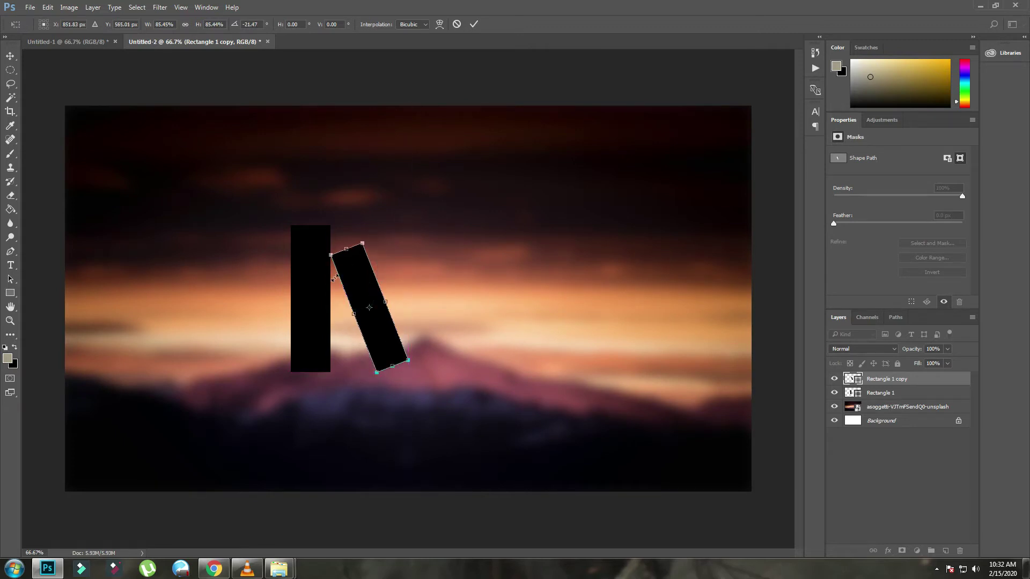
{"action": "key", "text": "Return"}
- Rotate the left rectangle slightly clockwise and position it so its upper end meets the slanted duplicate
{"action": "left_click", "coordinate": [299, 287]}
{"action": "key", "text": "ctrl+t"}
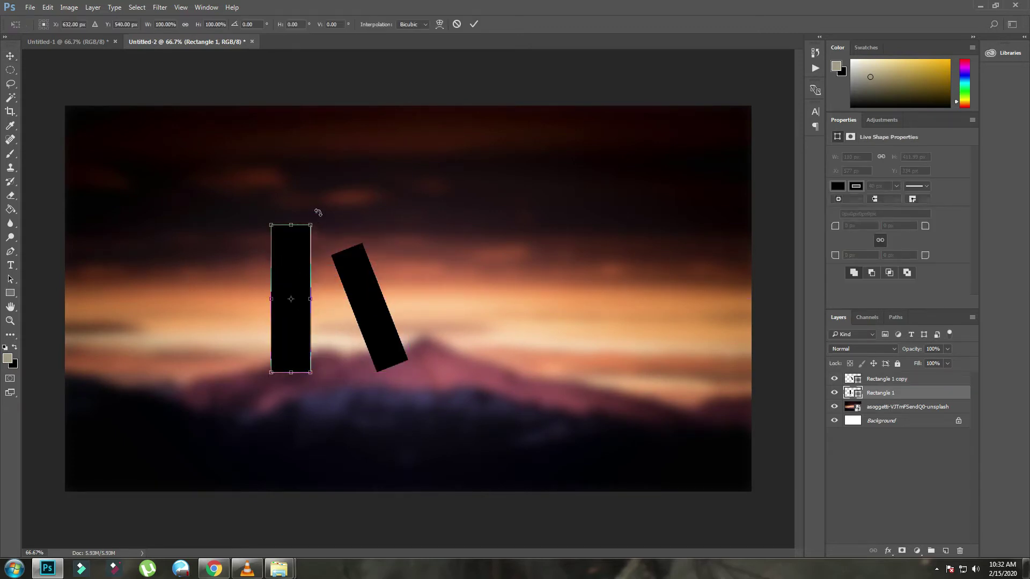
{"action": "left_click_drag", "start_coordinate": [317, 212], "coordinate": [333, 223]}
{"action": "left_click_drag", "start_coordinate": [304, 272], "coordinate": [316, 269]}
{"action": "left_click_drag", "start_coordinate": [374, 292], "coordinate": [367, 289]}
{"action": "key", "text": "Return"}
- Rotate the right slanted rectangle slightly further counterclockwise and nudge it against the left one
{"action": "left_click", "coordinate": [368, 302]}
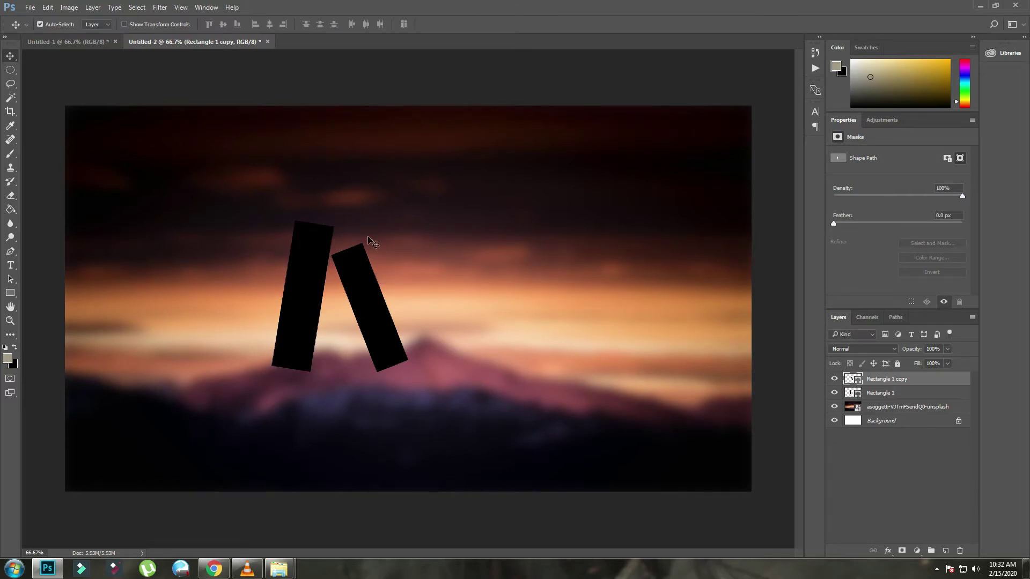
{"action": "key", "text": "ctrl+t"}
{"action": "left_click_drag", "start_coordinate": [423, 238], "coordinate": [421, 235]}
{"action": "left_click_drag", "start_coordinate": [376, 329], "coordinate": [379, 333]}
{"action": "key", "text": "Return"}
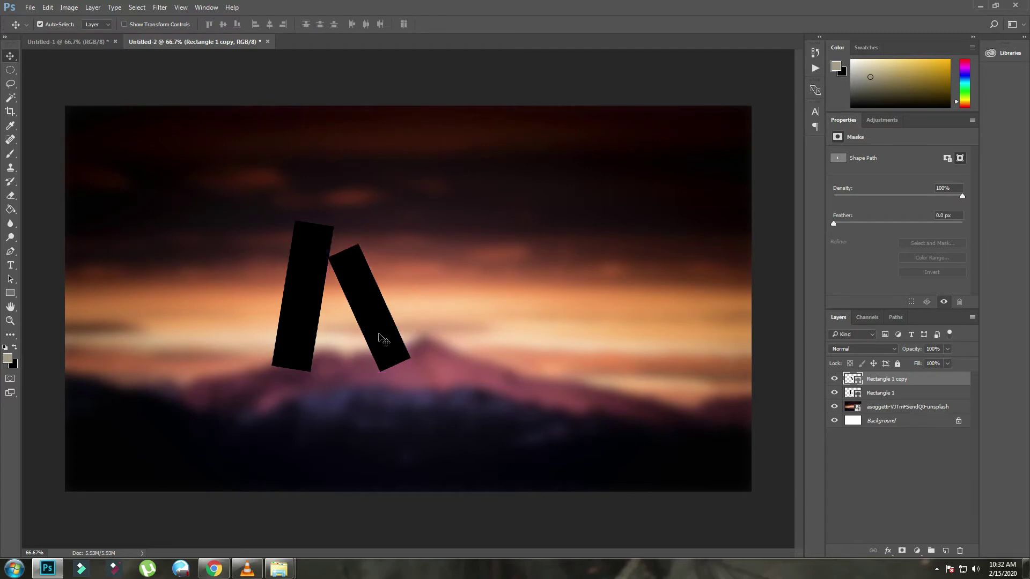
{"action": "right_click", "coordinate": [10, 293]}
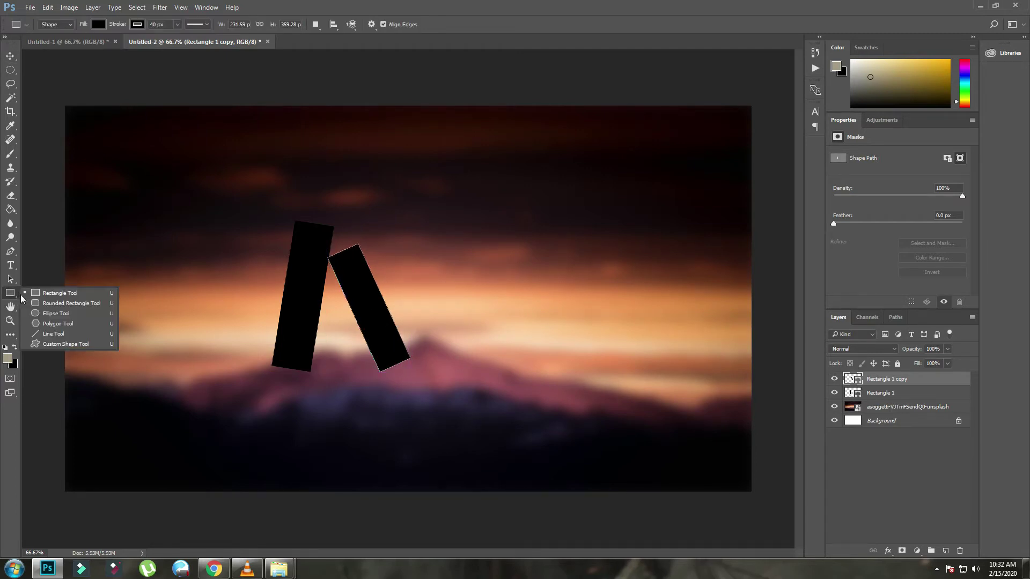
{"action": "left_click", "coordinate": [53, 313]}
{"action": "left_click_drag", "start_coordinate": [500, 208], "coordinate": [655, 400]}
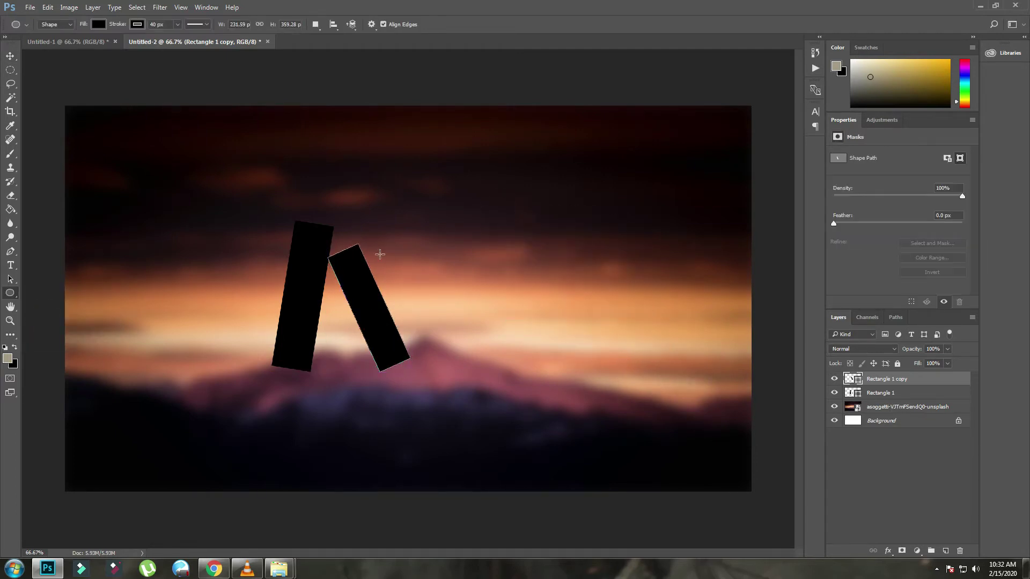
{"action": "left_click", "coordinate": [99, 24]}
{"action": "left_click", "coordinate": [53, 46]}
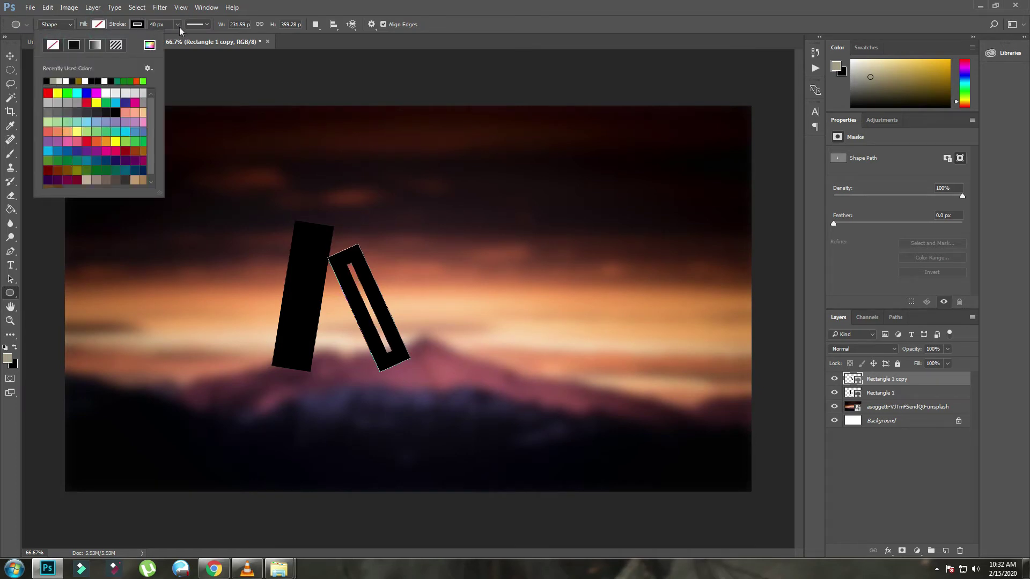
{"action": "left_click", "coordinate": [47, 81]}
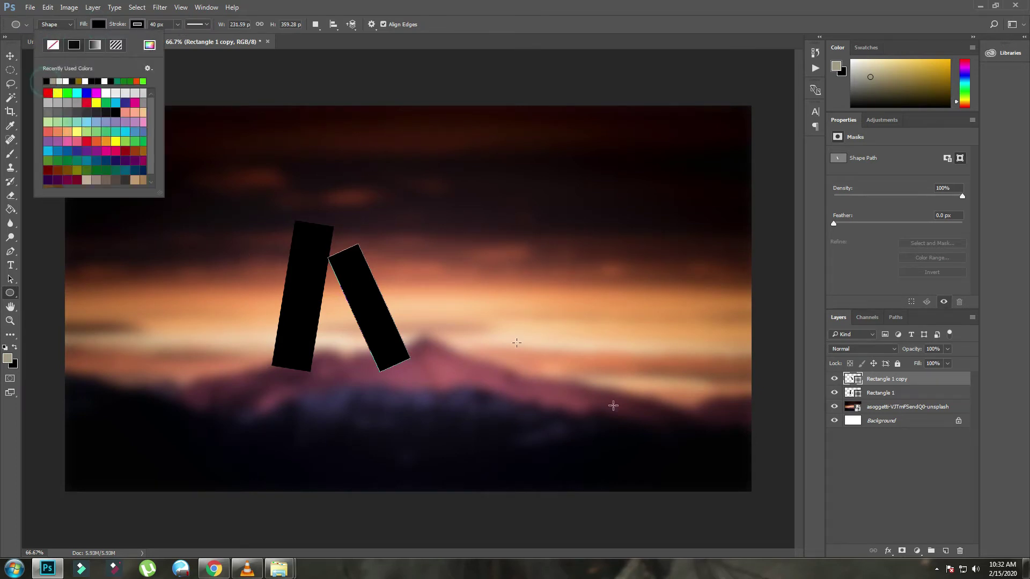
{"action": "left_click", "coordinate": [795, 410]}
- Add a new layer, draw an unfilled black circle outline about 509 px across over the rectangles, and shift it down and left
{"action": "left_click", "coordinate": [946, 553]}
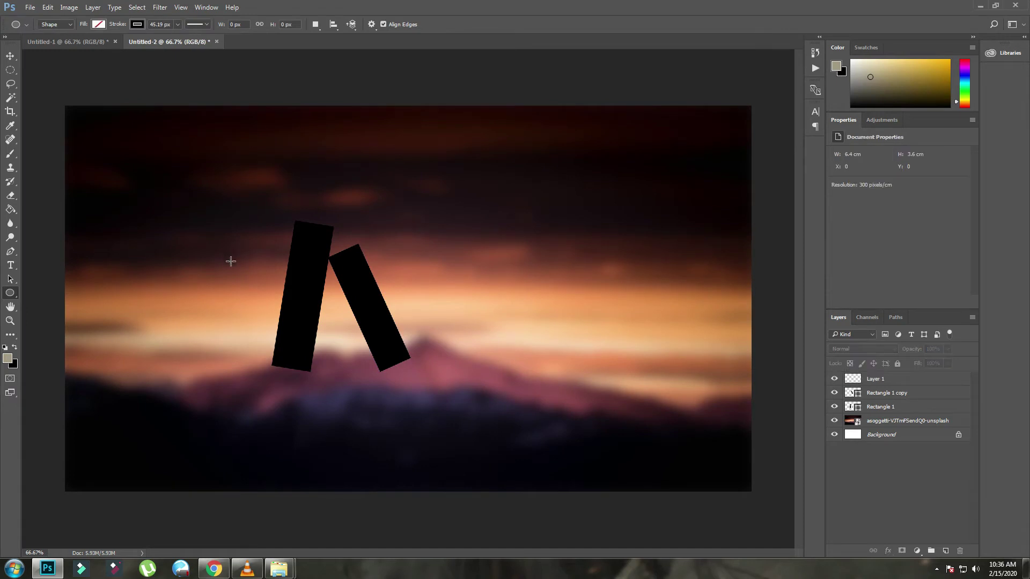
{"action": "left_click_drag", "start_coordinate": [231, 262], "coordinate": [396, 468]}
{"action": "key", "text": "v"}
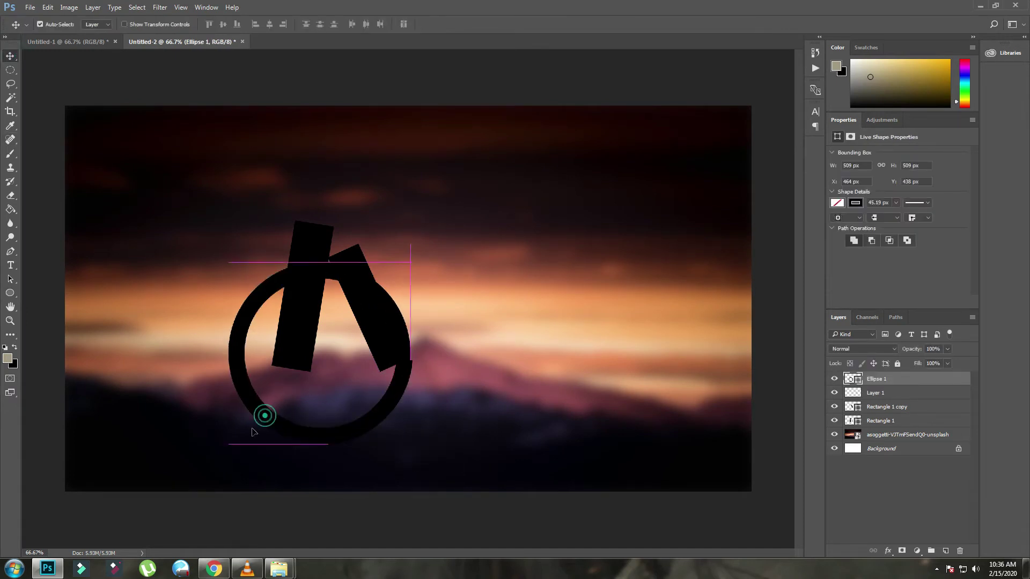
{"action": "left_click_drag", "start_coordinate": [264, 416], "coordinate": [248, 441]}
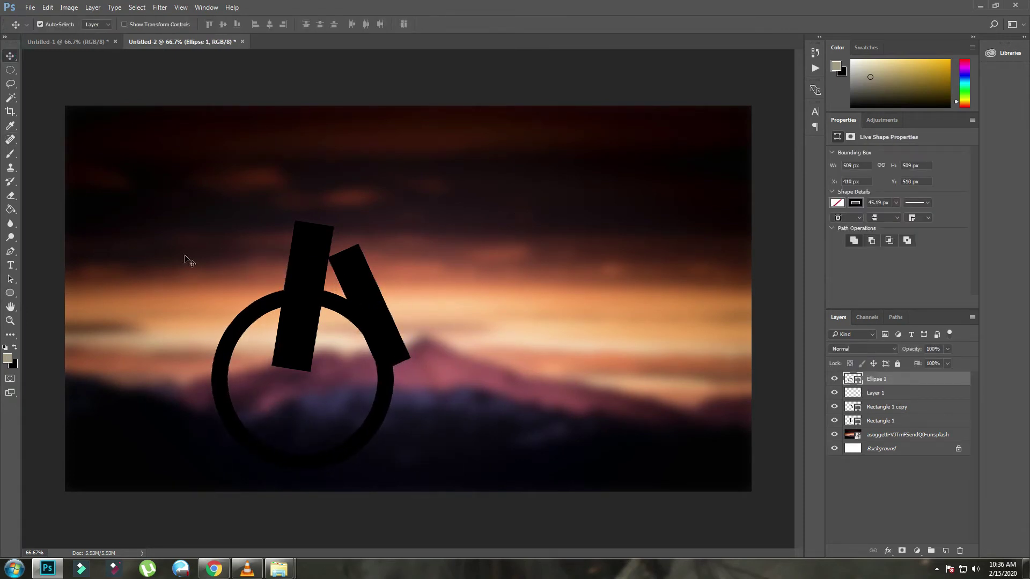
- Mask the circle outline with an elliptical selection so only its upper arc remains, and nudge the arc to form the A's crossbar
{"action": "left_click", "coordinate": [13, 70]}
{"action": "left_click_drag", "start_coordinate": [464, 220], "coordinate": [236, 372]}
{"action": "left_click", "coordinate": [902, 551]}
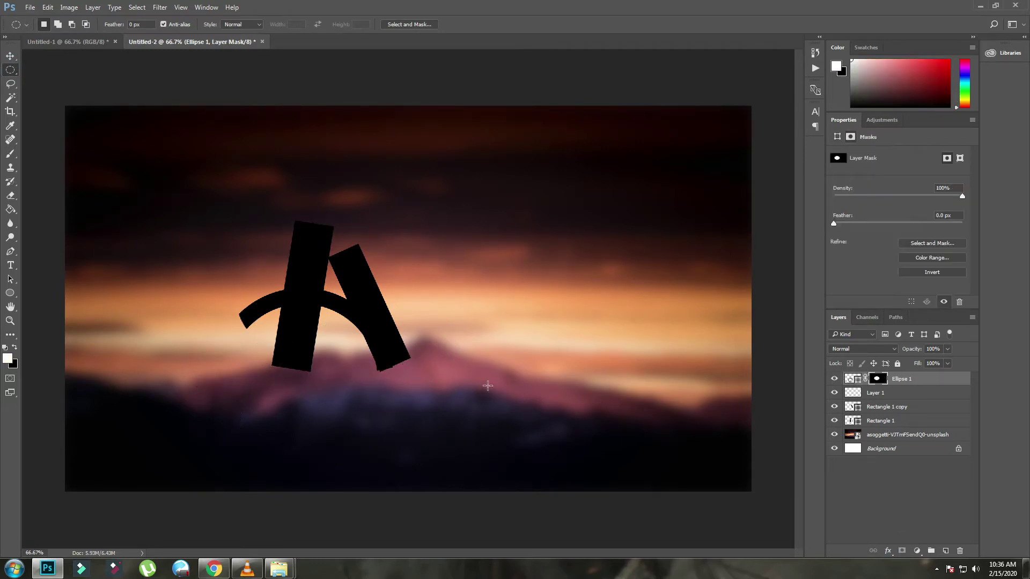
{"action": "left_click", "coordinate": [11, 58]}
{"action": "mouse_move", "coordinate": [245, 322]}
{"action": "left_mouse_down"}
{"action": "mouse_move", "coordinate": [251, 302]}
{"action": "mouse_move", "coordinate": [251, 316]}
{"action": "left_mouse_up"}
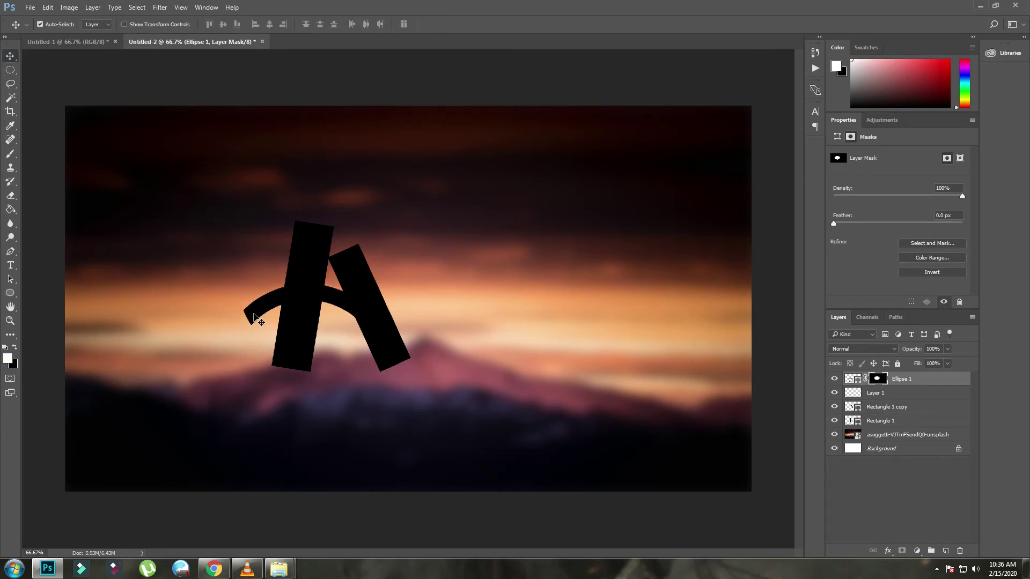
{"action": "left_click", "coordinate": [893, 487]}
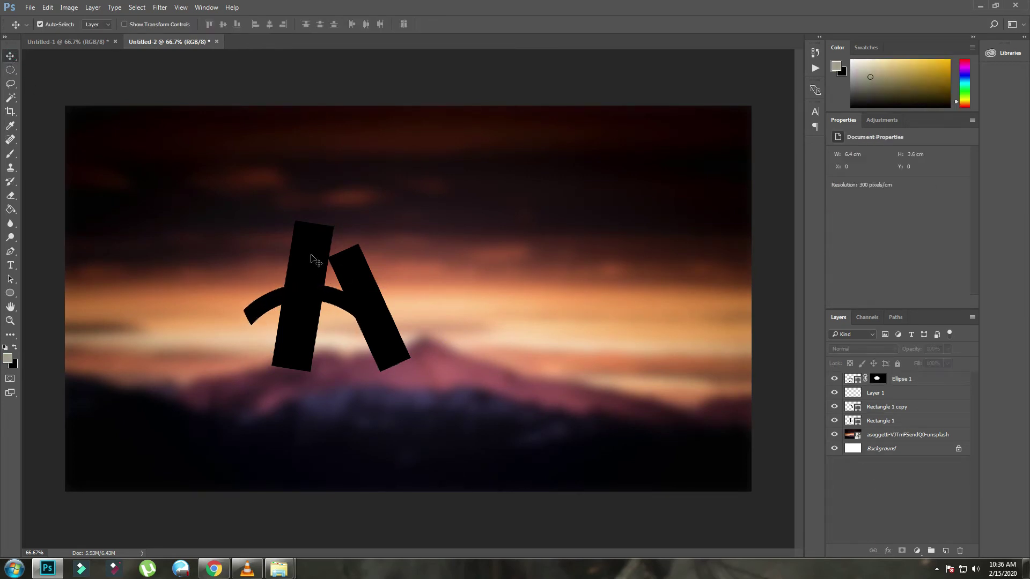
- Convert the arc, empty layer and both rectangle layers together into one smart object
{"action": "left_click", "coordinate": [896, 384]}
{"action": "left_click", "coordinate": [888, 422], "text": "shift"}
{"action": "right_click", "coordinate": [888, 422]}
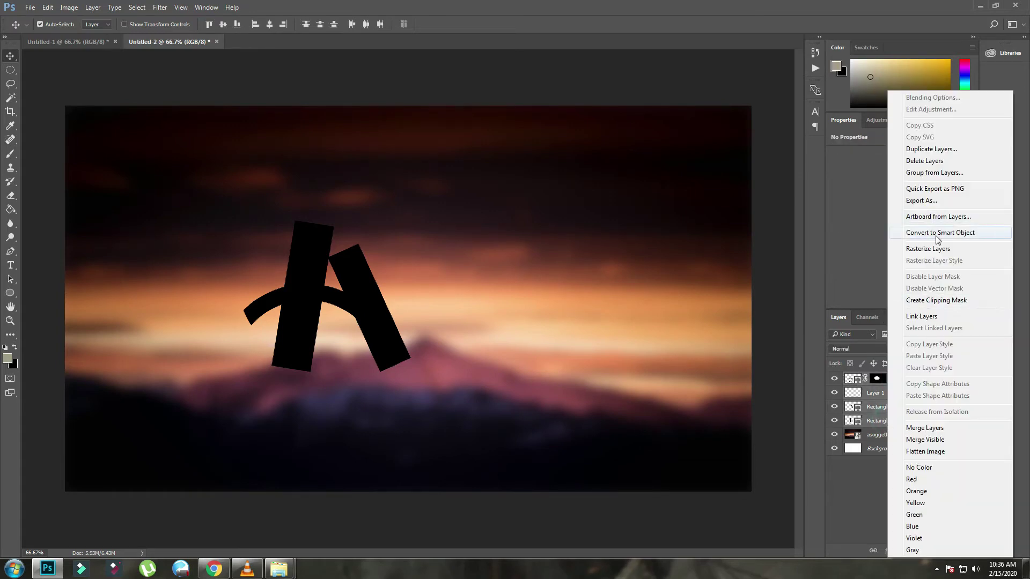
{"action": "left_click", "coordinate": [938, 237]}
- Set the text font to Tele-Marines and the text color to black, discarding a trial letter R
{"action": "left_click", "coordinate": [10, 265]}
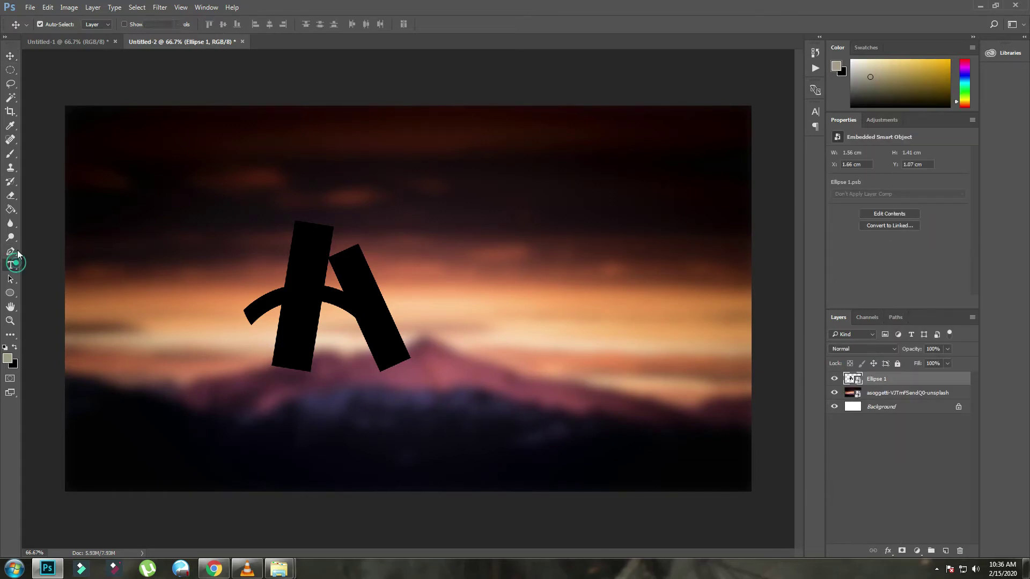
{"action": "left_click", "coordinate": [132, 24]}
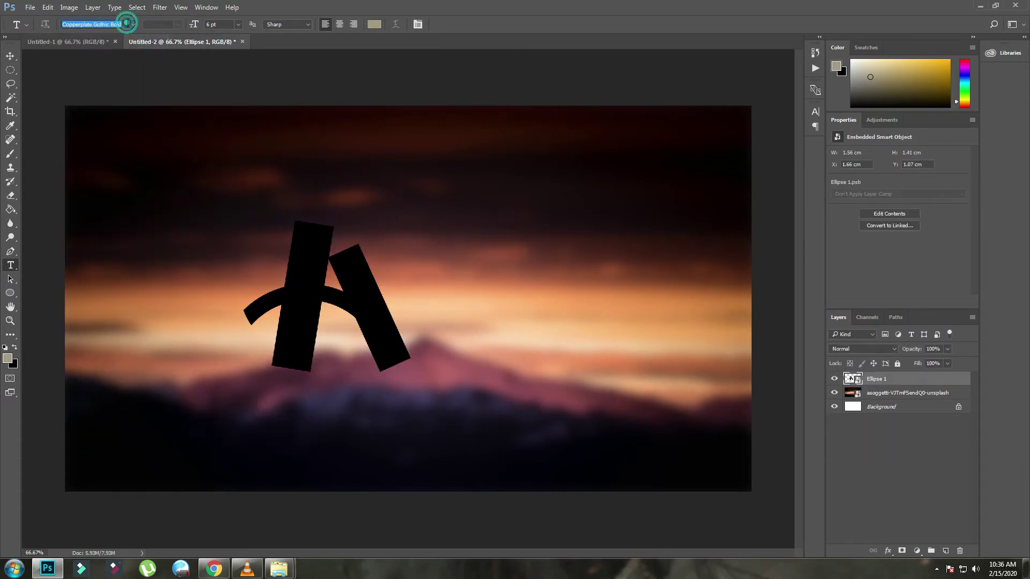
{"action": "left_click", "coordinate": [133, 24]}
{"action": "left_click", "coordinate": [200, 69]}
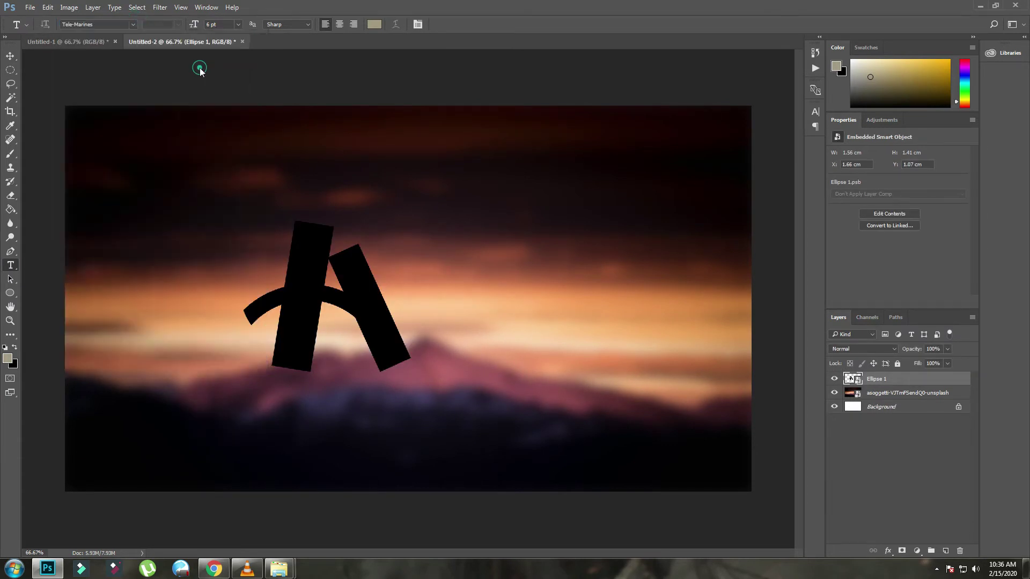
{"action": "left_click", "coordinate": [487, 280]}
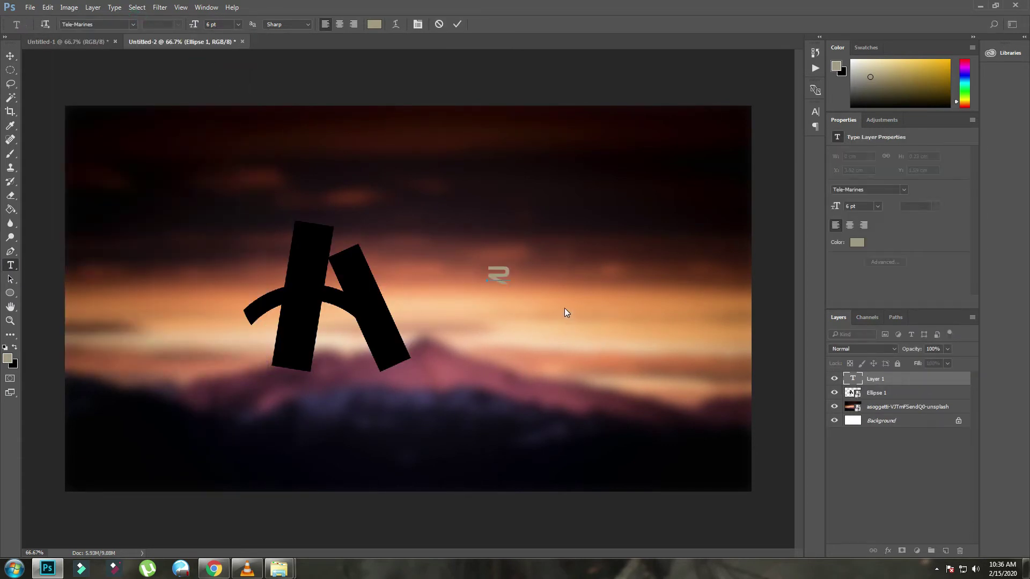
{"action": "left_click", "coordinate": [8, 358]}
{"action": "left_click_drag", "start_coordinate": [455, 238], "coordinate": [515, 288]}
{"action": "left_click", "coordinate": [619, 140]}
- Add the letter R at 24 pt to the right of the A shape and move it closer to the A
{"action": "left_click", "coordinate": [238, 24]}
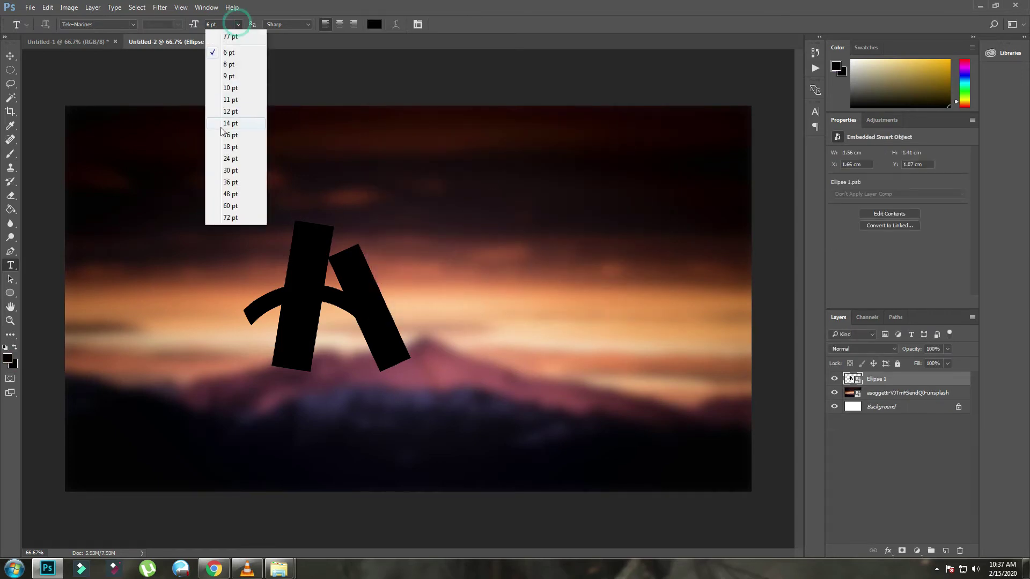
{"action": "left_click", "coordinate": [229, 155]}
{"action": "type", "text": "R"}
{"action": "left_click", "coordinate": [15, 53]}
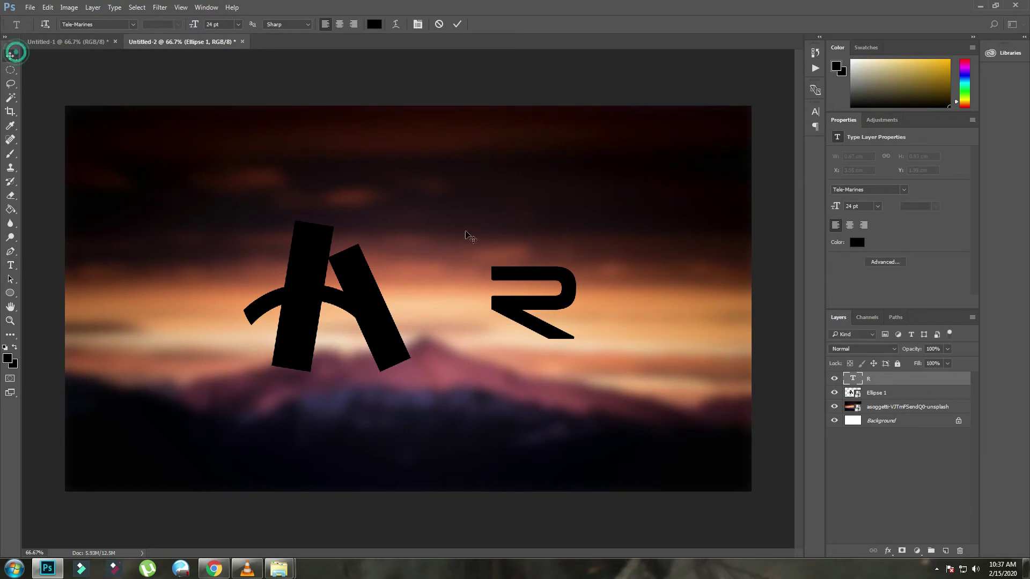
{"action": "left_click_drag", "start_coordinate": [572, 284], "coordinate": [502, 259]}
- Scale the letter R to about 130%, rotate it about -24.5°, and set it alongside the A's slanted right leg
{"action": "key", "text": "ctrl+t"}
{"action": "left_click_drag", "start_coordinate": [528, 220], "coordinate": [510, 173]}
{"action": "left_click_drag", "start_coordinate": [482, 260], "coordinate": [441, 265]}
{"action": "left_click_drag", "start_coordinate": [478, 161], "coordinate": [475, 162]}
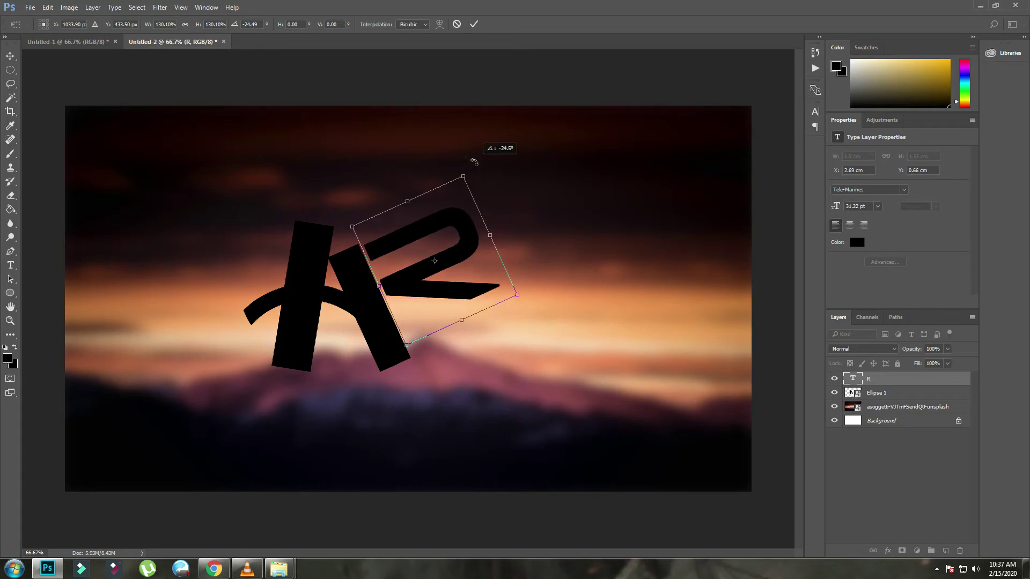
- Nudge the rotated R in small moves until it sits close against the A's right leg
{"action": "left_click_drag", "start_coordinate": [450, 259], "coordinate": [446, 254]}
{"action": "key", "text": "Right"}
{"action": "key", "text": "Right"}
{"action": "key", "text": "Right"}
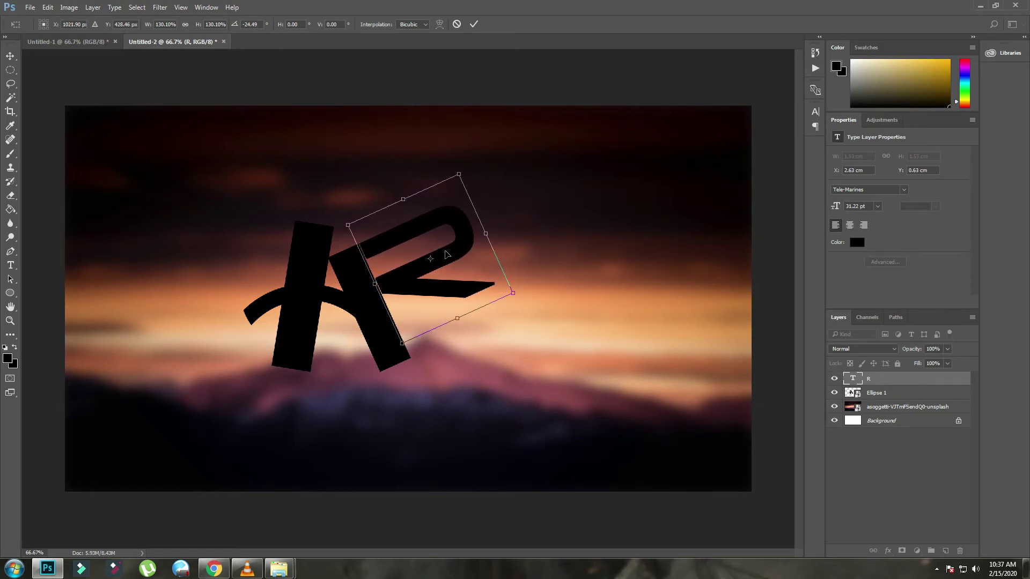
{"action": "key", "text": "Right"}
{"action": "key", "text": "Up"}
{"action": "key", "text": "Up"}
{"action": "key", "text": "Up"}
{"action": "key", "text": "Down"}
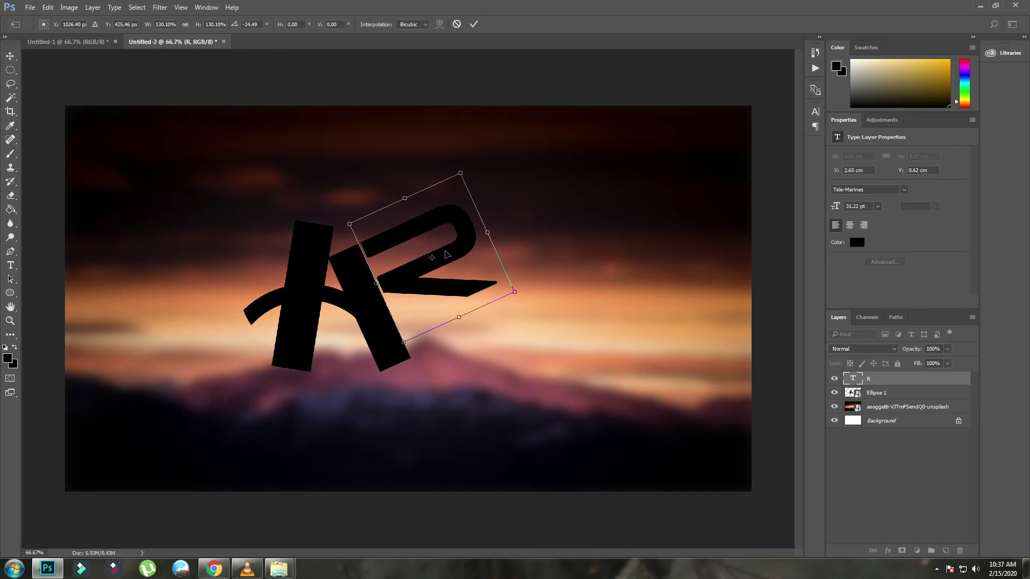
{"action": "key", "text": "Down"}
- Enlarge the R to about 139.5%, nudge it slightly upward, and apply the transform
{"action": "left_click_drag", "start_coordinate": [517, 291], "coordinate": [522, 291]}
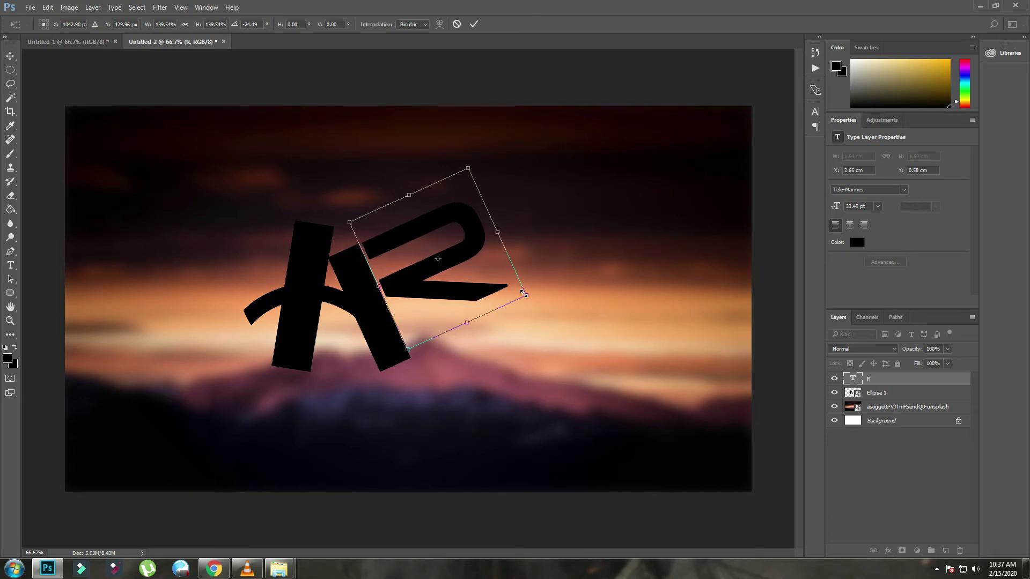
{"action": "key", "text": "Up"}
{"action": "key", "text": "Up"}
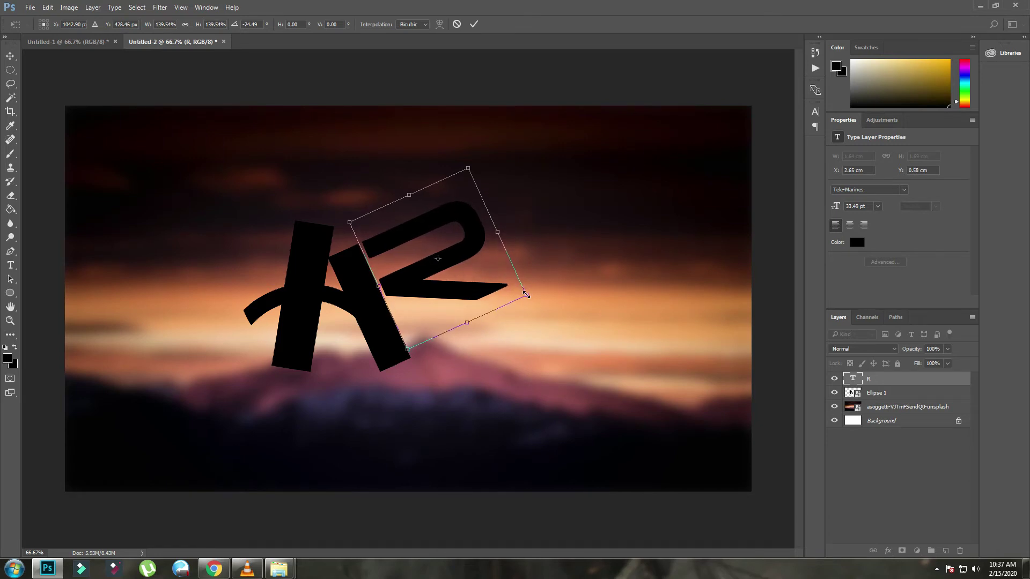
{"action": "left_click", "coordinate": [474, 24]}
- Convert the R text layer and the A smart object into a single smart object
{"action": "left_click", "coordinate": [874, 395], "text": "shift"}
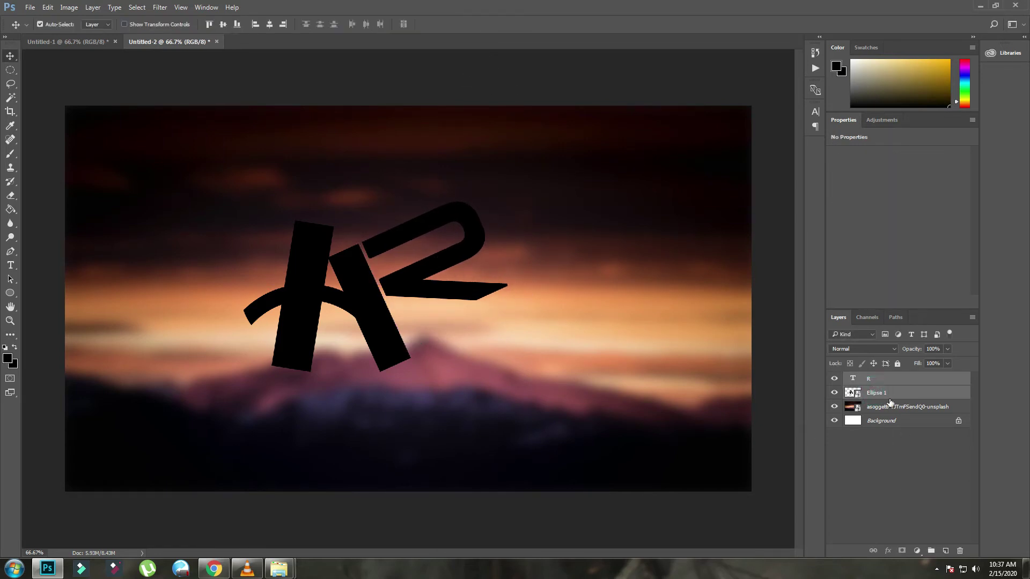
{"action": "right_click", "coordinate": [885, 393]}
{"action": "left_click", "coordinate": [923, 177]}
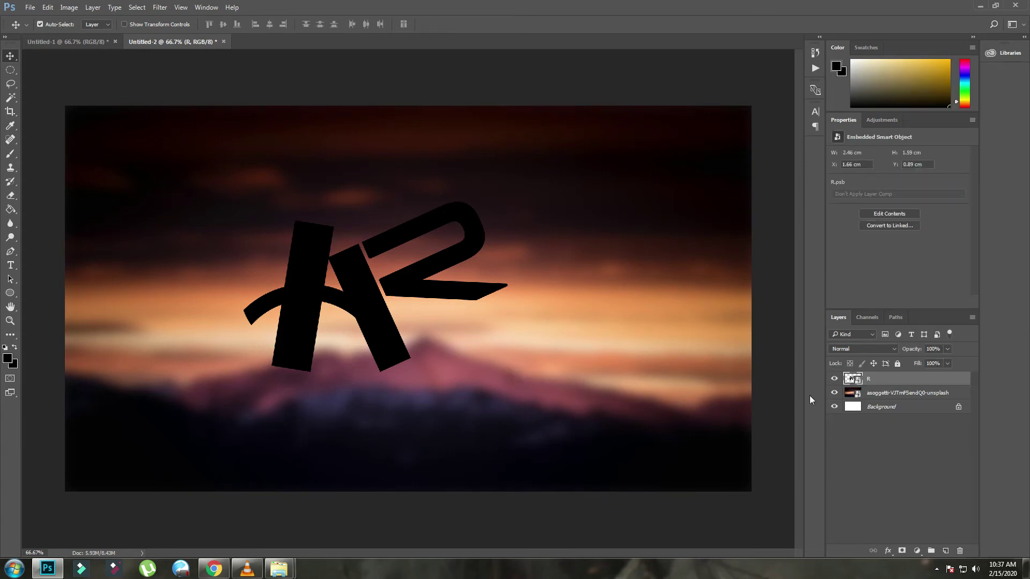
- Scale the combined AR logo to about 115% and center it on the canvas
{"action": "key", "text": "ctrl+t"}
{"action": "left_click_drag", "start_coordinate": [508, 200], "coordinate": [548, 176]}
{"action": "left_click_drag", "start_coordinate": [446, 263], "coordinate": [455, 292]}
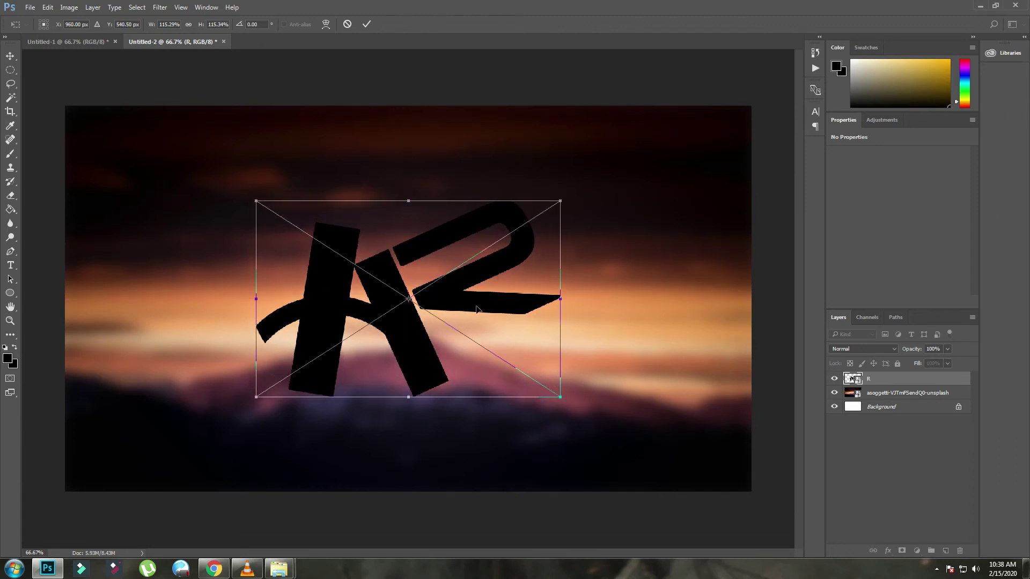
{"action": "left_click_drag", "start_coordinate": [525, 522], "coordinate": [526, 523]}
{"action": "key", "text": "Return"}
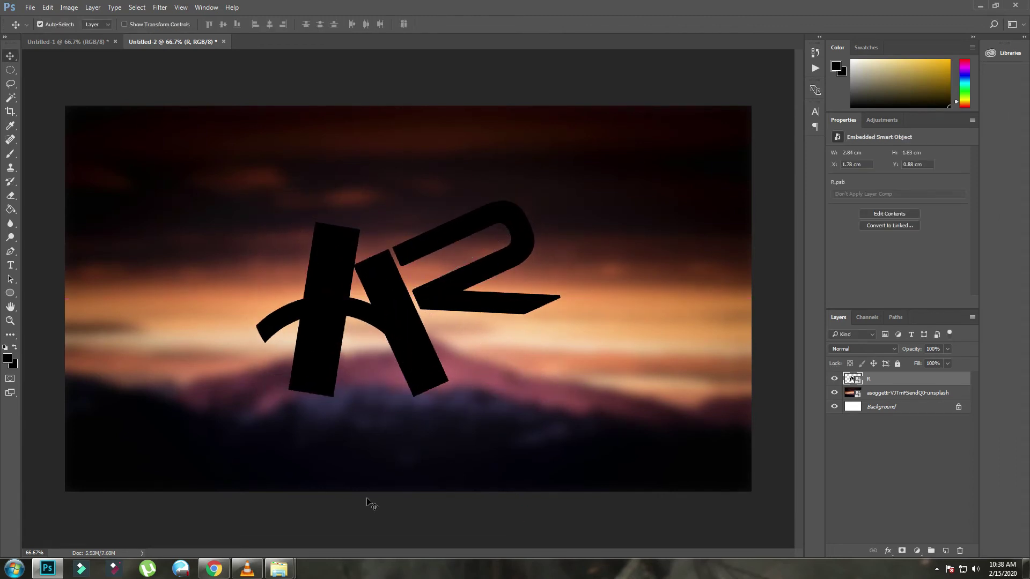
- Place the background-black-and-white-close-up-924002 texture image over the logo, clip it to the logo layer, and adjust the texture's position
{"action": "left_click", "coordinate": [279, 568]}
{"action": "left_click_drag", "start_coordinate": [536, 295], "coordinate": [488, 268]}
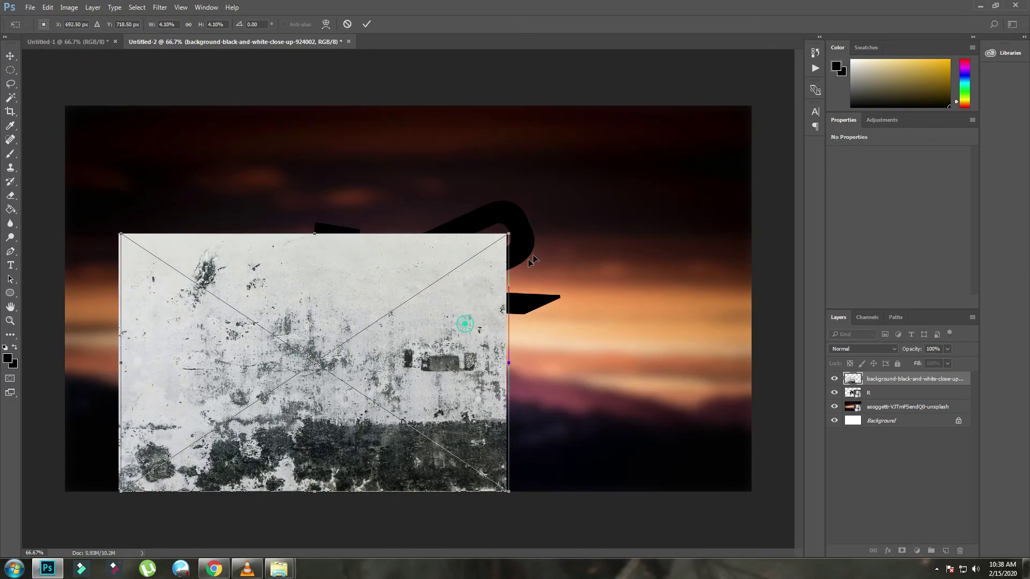
{"action": "left_click_drag", "start_coordinate": [465, 324], "coordinate": [544, 247]}
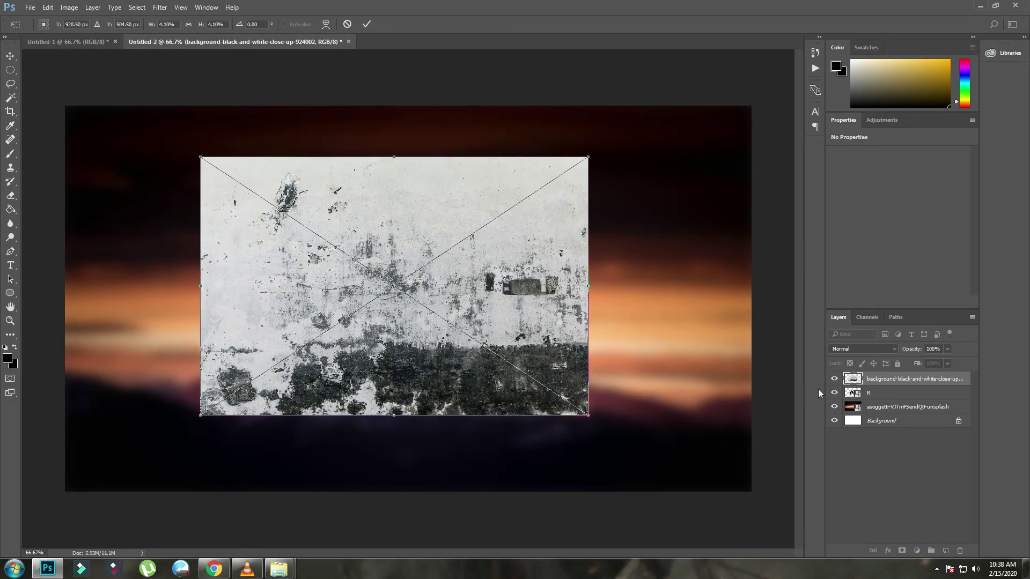
{"action": "key", "text": "Return"}
{"action": "left_click", "coordinate": [850, 382], "text": "alt"}
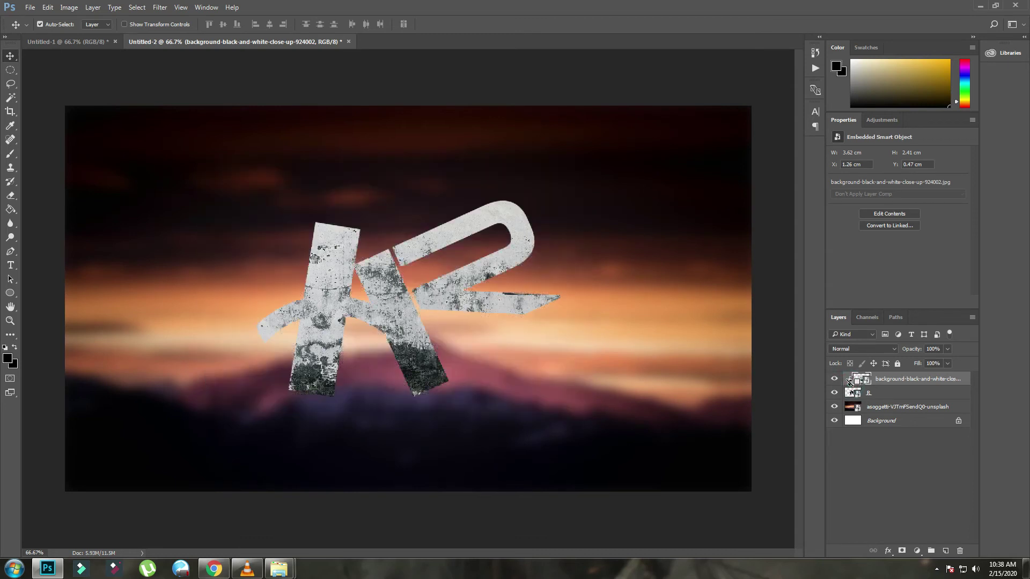
{"action": "mouse_move", "coordinate": [393, 324]}
{"action": "left_mouse_down"}
{"action": "mouse_move", "coordinate": [397, 309]}
{"action": "mouse_move", "coordinate": [400, 323]}
{"action": "left_mouse_up"}
- Convert the clipped texture and the logo layer into one smart object
{"action": "left_click", "coordinate": [885, 397], "text": "shift"}
{"action": "right_click", "coordinate": [886, 395]}
{"action": "left_click", "coordinate": [918, 177]}
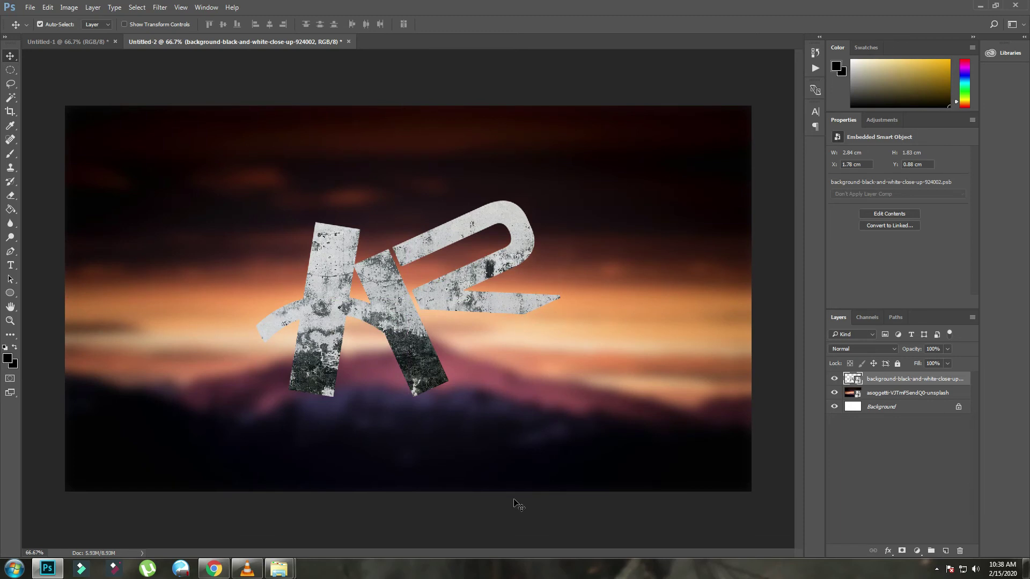
- Set the Type tool to the Copperplate Gothic Bold font at 6 pt in the Untitled-2 document
{"action": "left_click", "coordinate": [53, 41]}
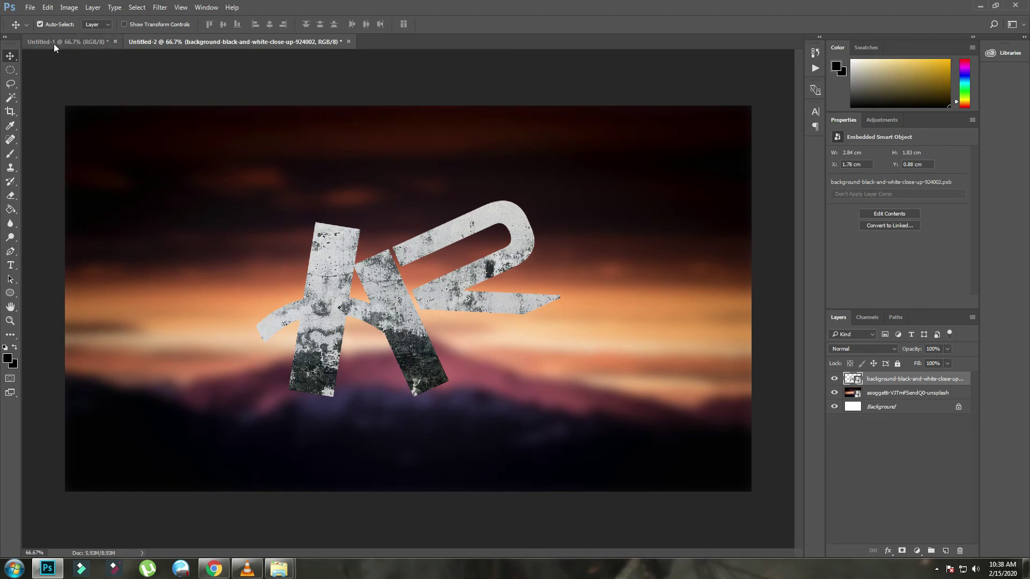
{"action": "left_click", "coordinate": [191, 41]}
{"action": "left_click", "coordinate": [11, 265]}
{"action": "left_click", "coordinate": [132, 24]}
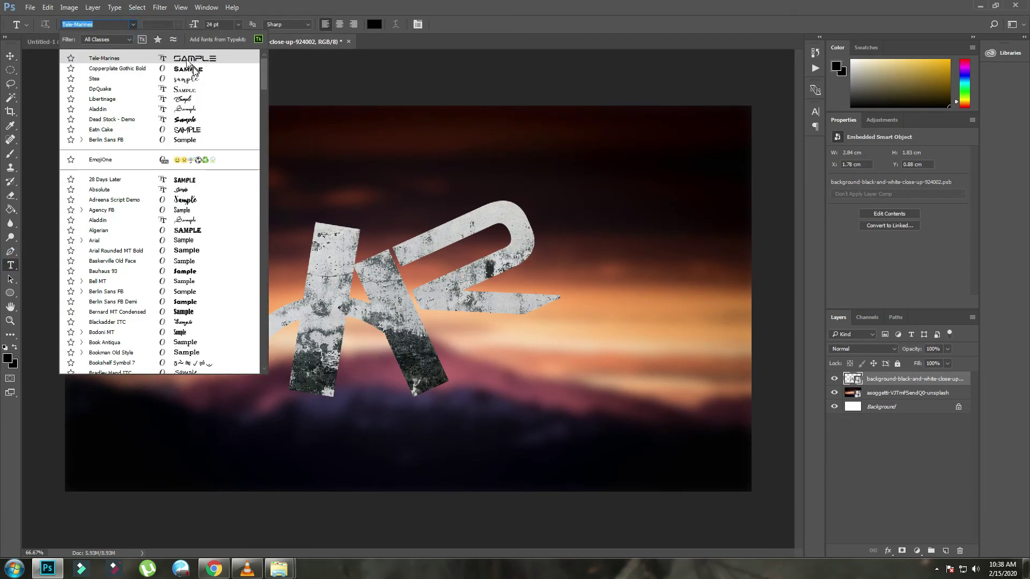
{"action": "left_click", "coordinate": [191, 69]}
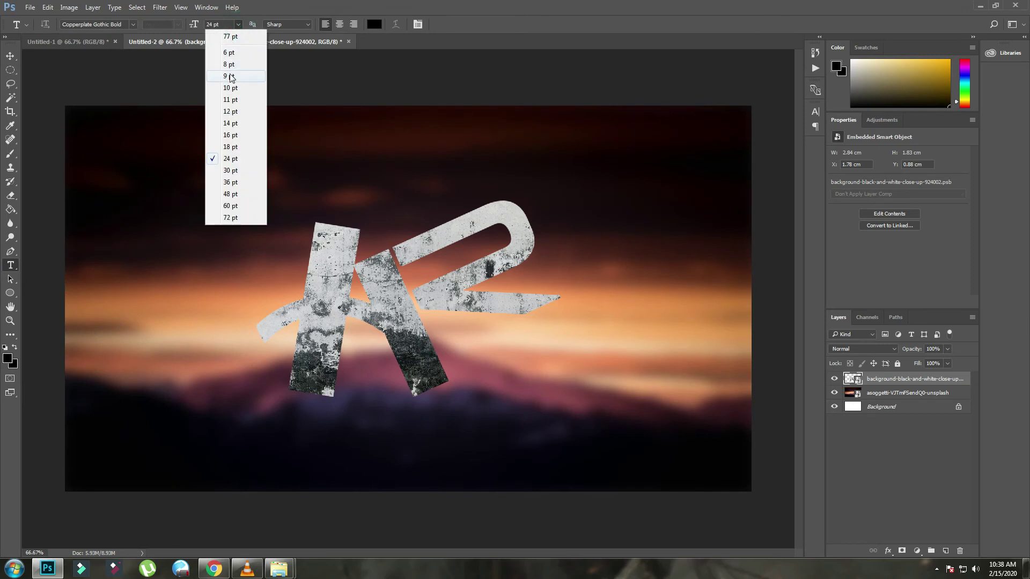
{"action": "left_click", "coordinate": [229, 52]}
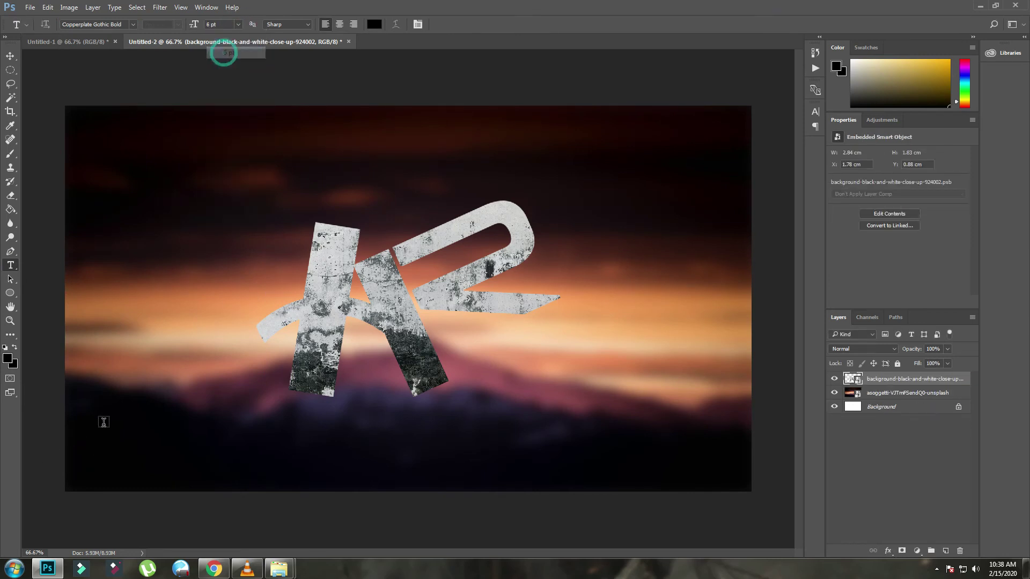
- Add the white caption "AR Logo Design" in the lower-left corner of the canvas and nudge it slightly into place
{"action": "left_click", "coordinate": [83, 464]}
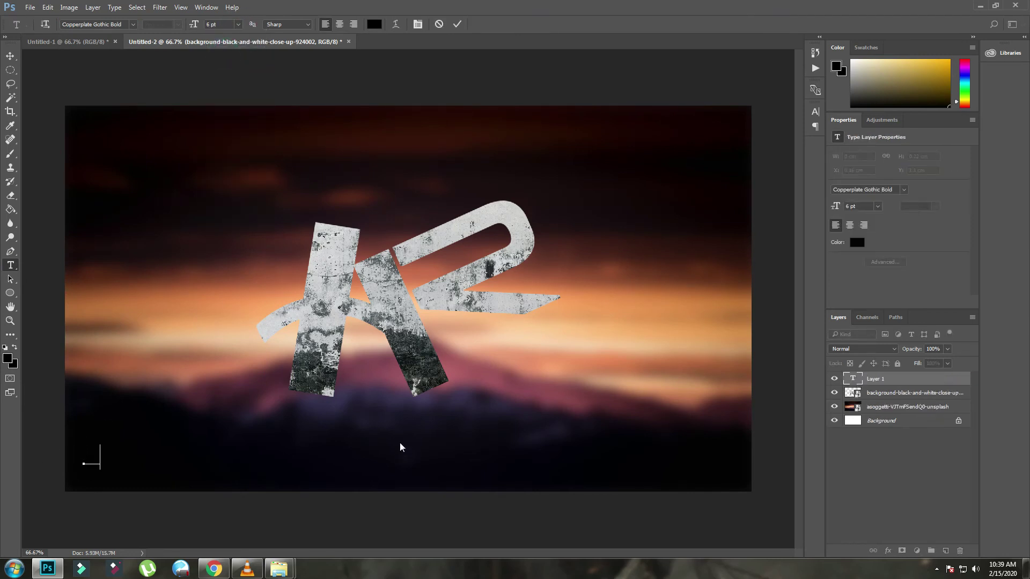
{"action": "left_click", "coordinate": [9, 359]}
{"action": "left_click_drag", "start_coordinate": [458, 195], "coordinate": [276, 83]}
{"action": "left_click", "coordinate": [619, 143]}
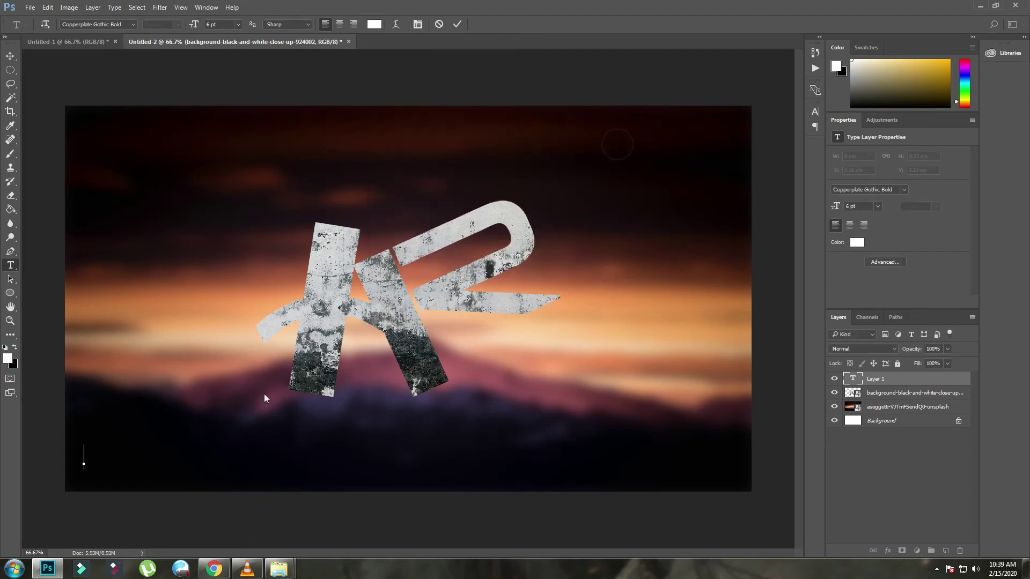
{"action": "type", "text": "AR L"}
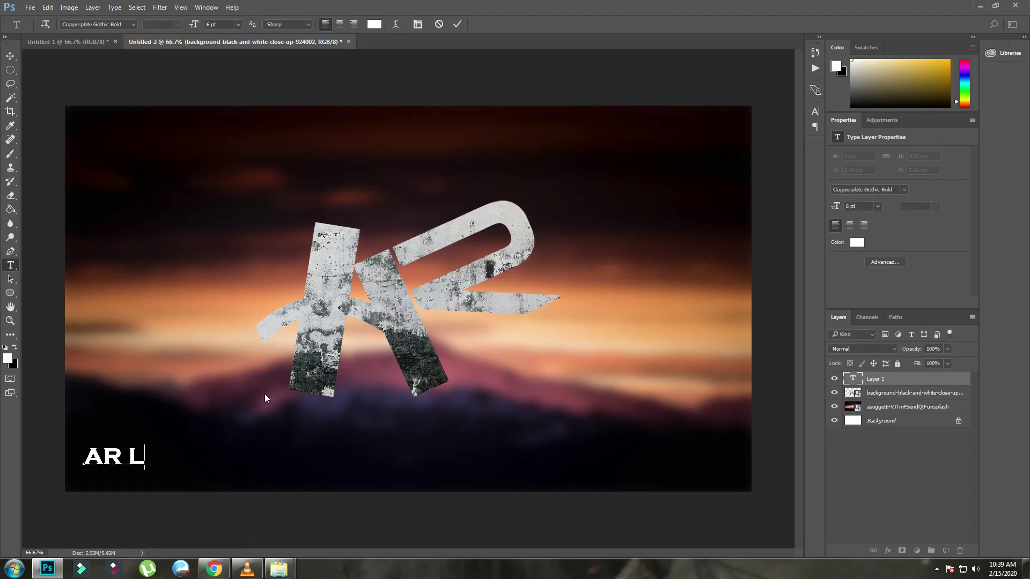
{"action": "type", "text": "ogo Design"}
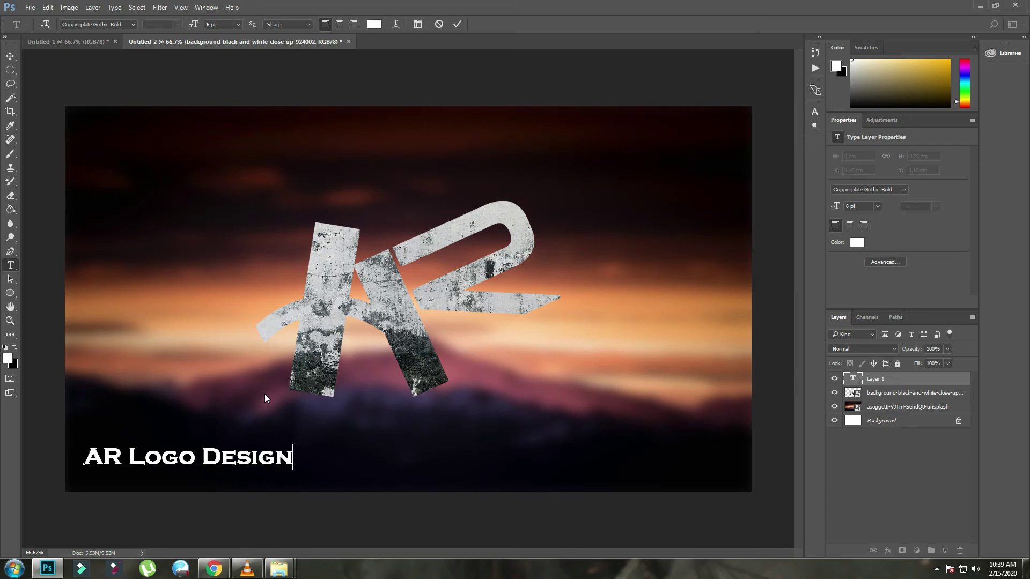
{"action": "left_click", "coordinate": [10, 56]}
{"action": "left_click_drag", "start_coordinate": [289, 456], "coordinate": [290, 457]}
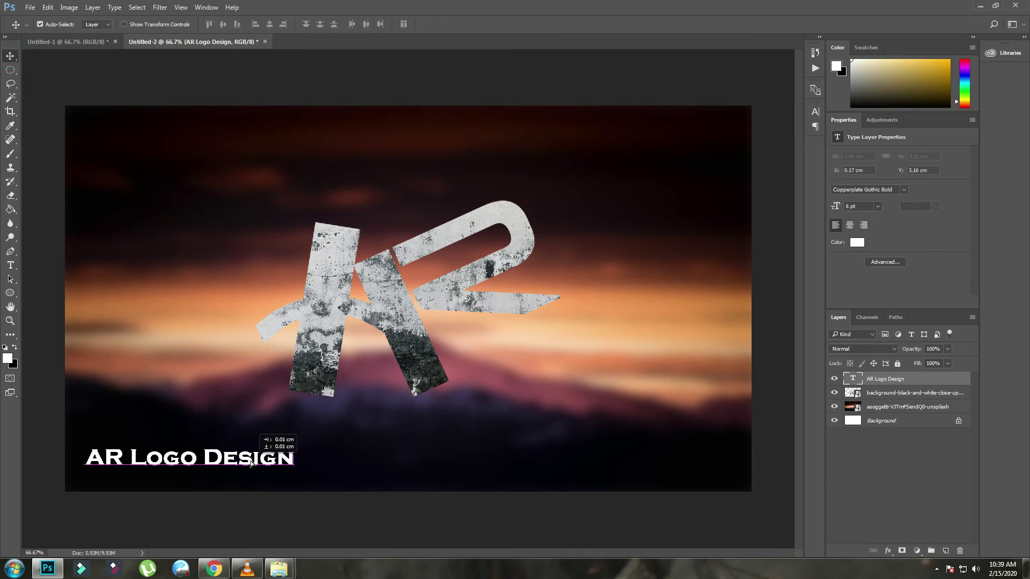
- Choose the 3642 px cloud-shaped brush tip, rasterize the AR Logo Design text layer, and undo the test stroke on it
{"action": "left_click", "coordinate": [10, 156]}
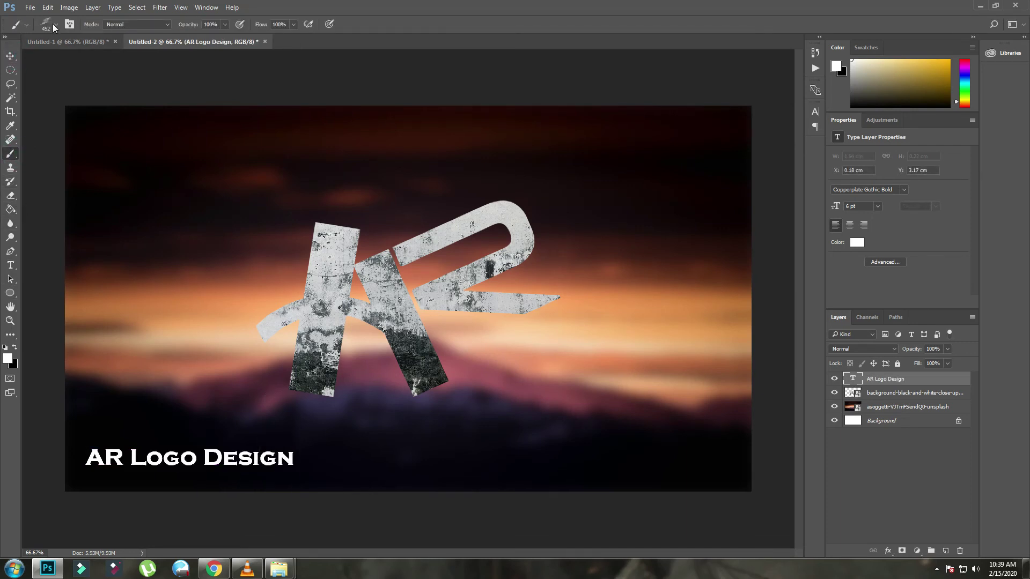
{"action": "left_click", "coordinate": [57, 26]}
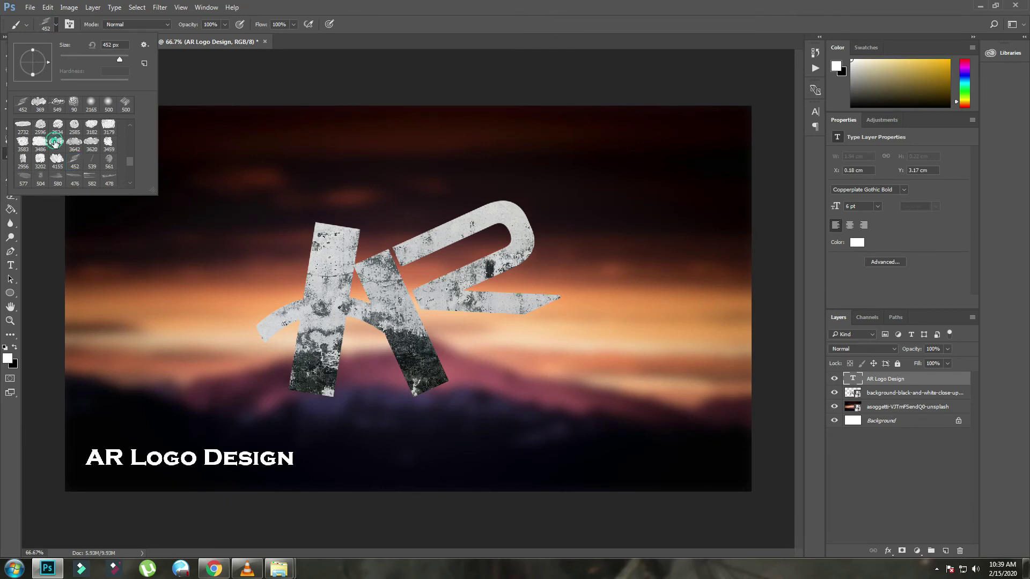
{"action": "double_click", "coordinate": [74, 142]}
{"action": "left_click", "coordinate": [172, 456]}
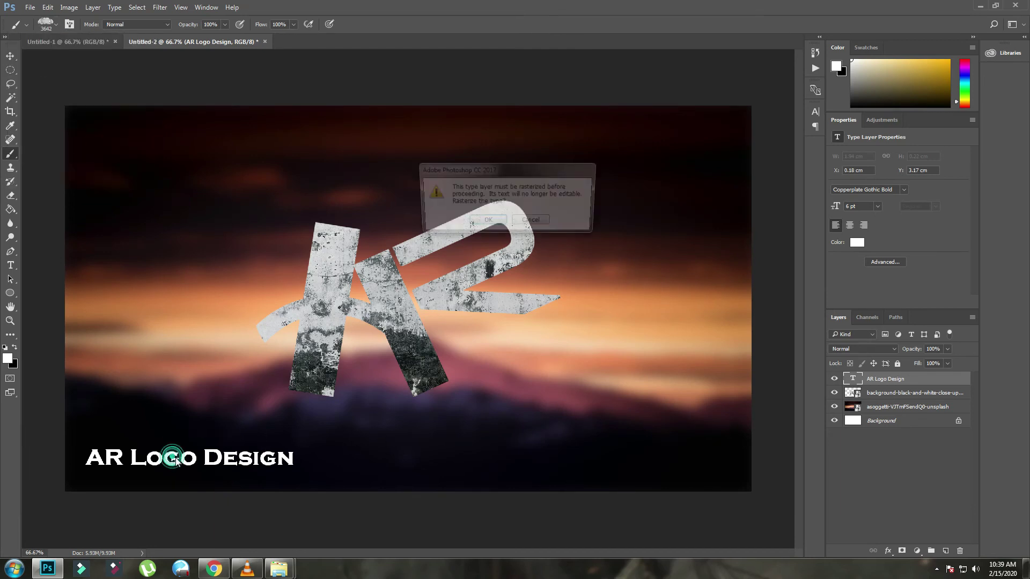
{"action": "key", "text": "Return"}
{"action": "left_click", "coordinate": [156, 462]}
{"action": "key", "text": "ctrl+z"}
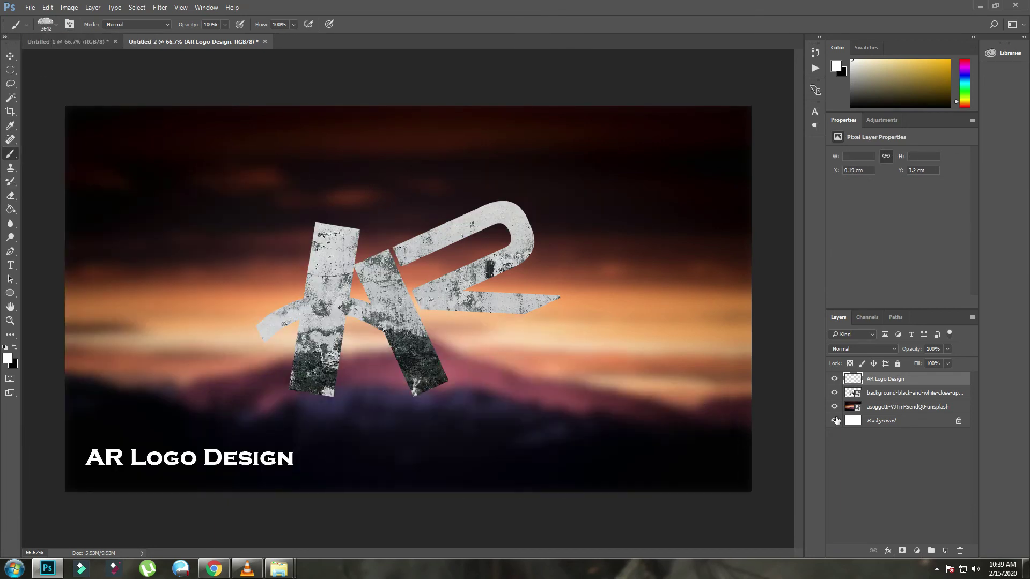
- Add a new layer directly above the sunset image and reduce the cloud brush to 432 px, undoing the white test strokes
{"action": "left_click", "coordinate": [880, 408]}
{"action": "left_click", "coordinate": [947, 552]}
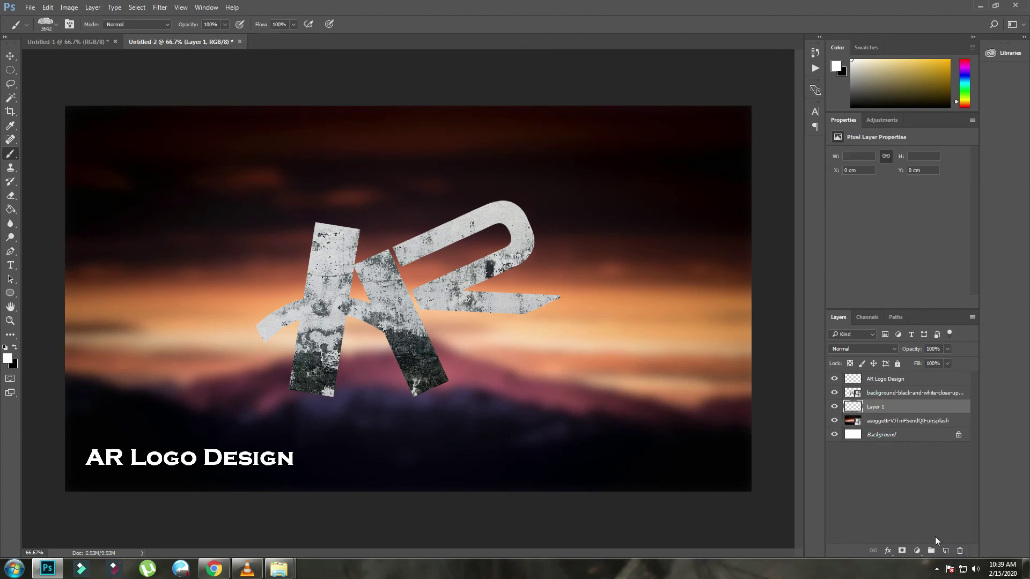
{"action": "left_click", "coordinate": [155, 466]}
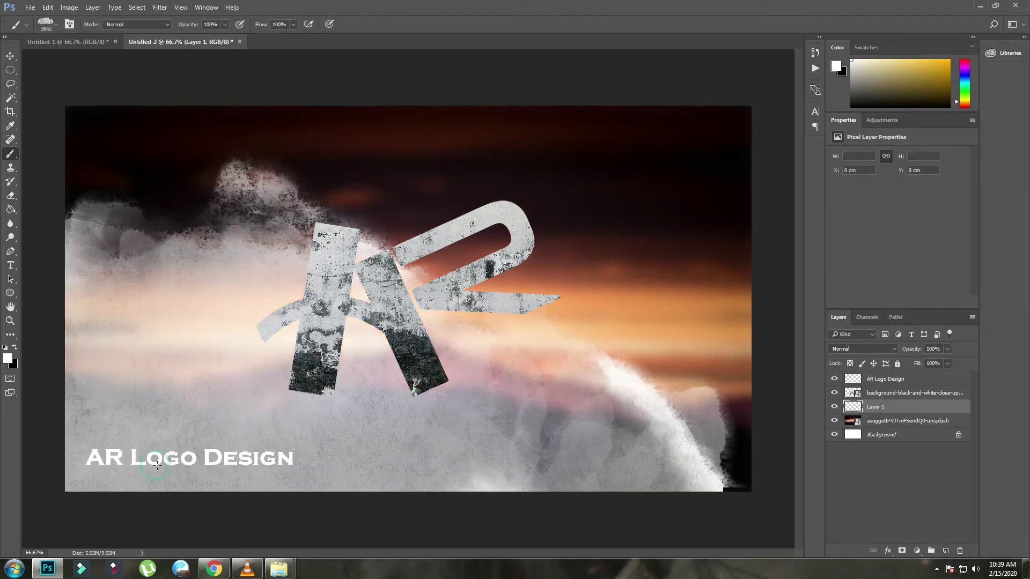
{"action": "key", "text": "ctrl+z"}
{"action": "right_click", "coordinate": [191, 371]}
{"action": "left_click", "coordinate": [297, 394]}
{"action": "left_click_drag", "start_coordinate": [297, 395], "coordinate": [301, 395]}
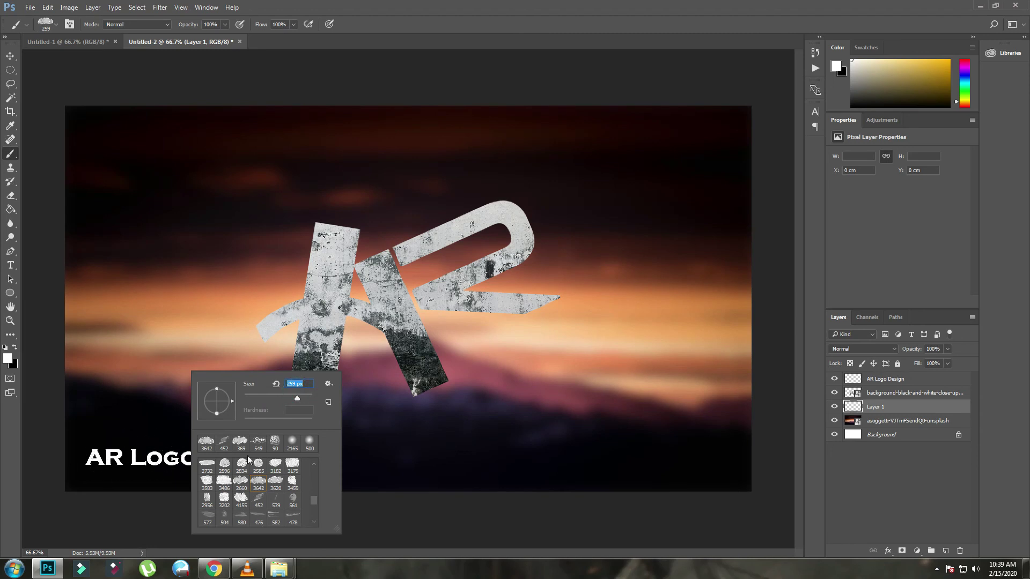
{"action": "left_click", "coordinate": [145, 452]}
{"action": "key", "text": "ctrl+z"}
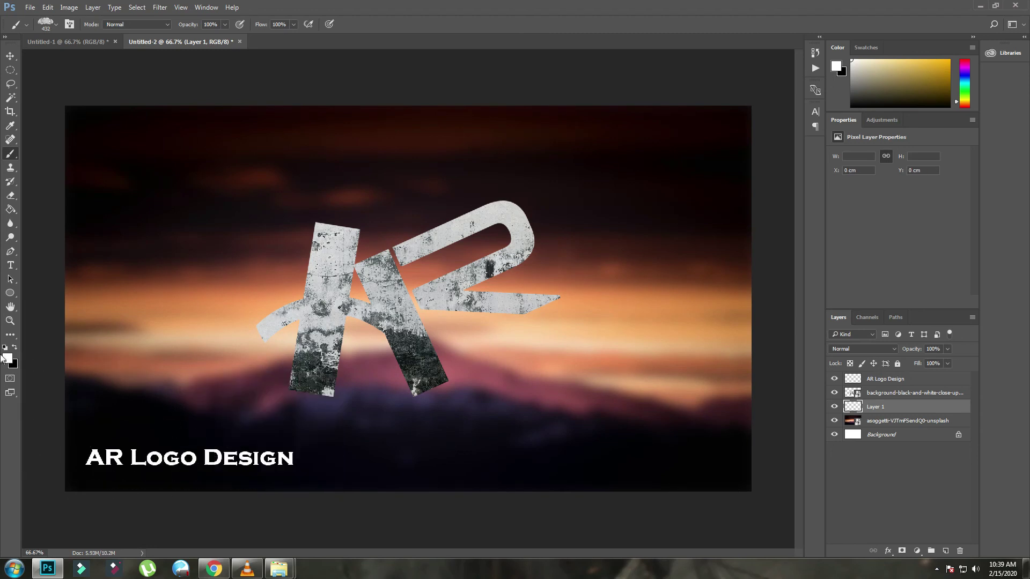
- Set the foreground color to a dark golden yellow and paint a cloud-shaped patch behind the full width of the caption
{"action": "left_click", "coordinate": [7, 358]}
{"action": "left_click", "coordinate": [509, 178]}
{"action": "left_click", "coordinate": [620, 144]}
{"action": "left_click", "coordinate": [182, 448]}
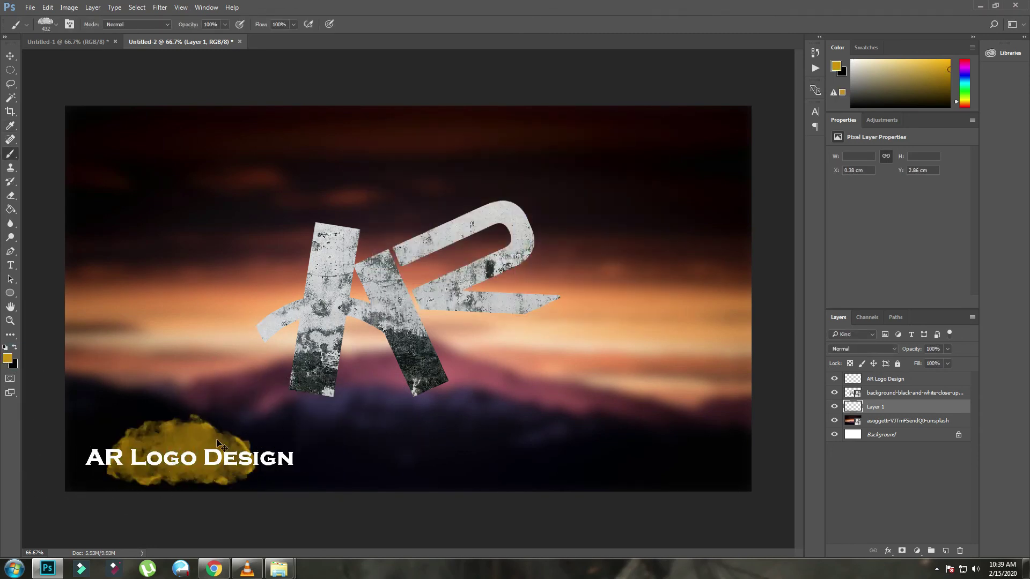
{"action": "key", "text": "ctrl+z"}
{"action": "left_click_drag", "start_coordinate": [158, 451], "coordinate": [236, 451]}
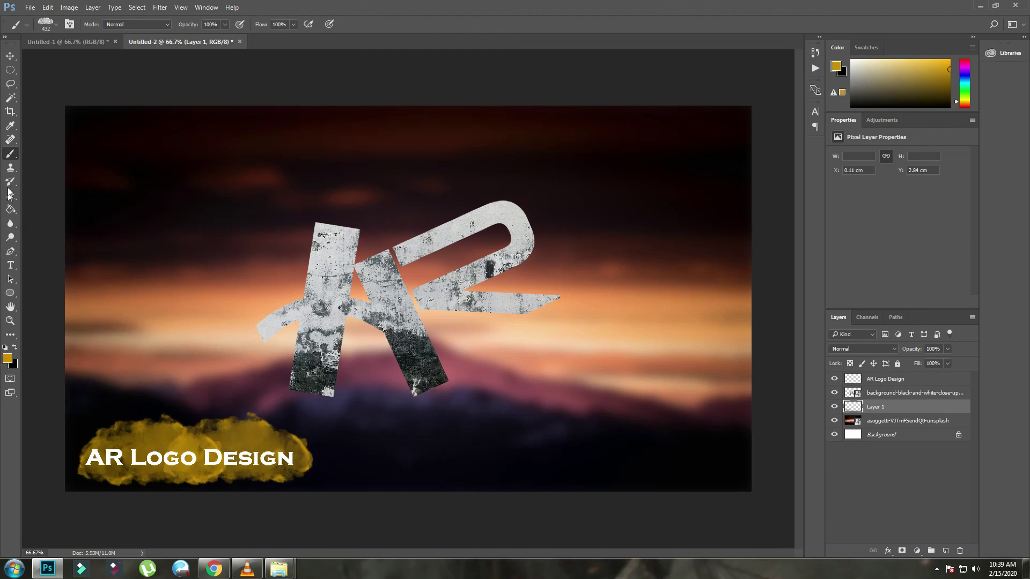
- Select the 452 px scratchy diagonal brush tip and set the foreground color to light gray bbbbbb
{"action": "left_click", "coordinate": [50, 23]}
{"action": "left_click", "coordinate": [74, 161]}
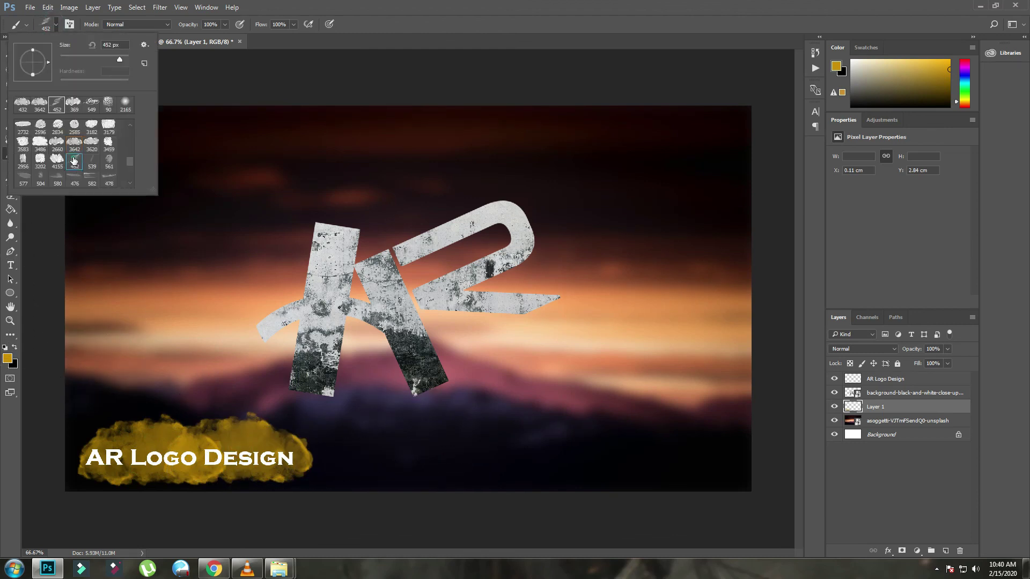
{"action": "left_click", "coordinate": [9, 361]}
{"action": "left_click", "coordinate": [407, 219]}
{"action": "left_click", "coordinate": [388, 202]}
{"action": "left_click_drag", "start_coordinate": [387, 203], "coordinate": [379, 185]}
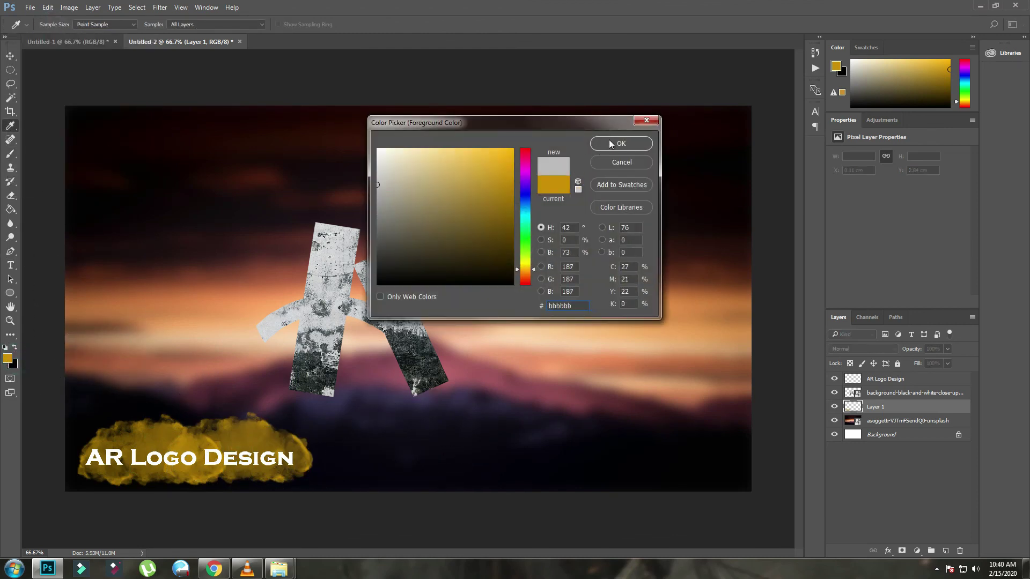
{"action": "left_click", "coordinate": [610, 142]}
{"action": "left_click", "coordinate": [146, 443]}
{"action": "left_click", "coordinate": [210, 440]}
{"action": "key", "text": "ctrl+alt+z"}
{"action": "key", "text": "ctrl+alt+z"}
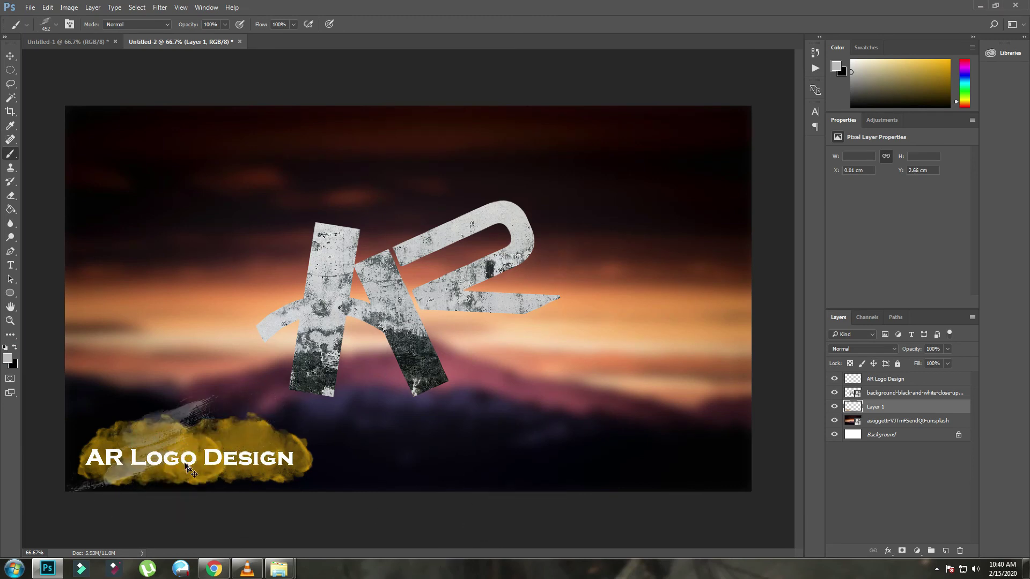
- Reduce the scratchy brush to 369 px and stamp four gray diagonal strokes side by side across the golden patch
{"action": "right_click", "coordinate": [276, 402]}
{"action": "left_click_drag", "start_coordinate": [278, 423], "coordinate": [274, 422]}
{"action": "left_click", "coordinate": [124, 443]}
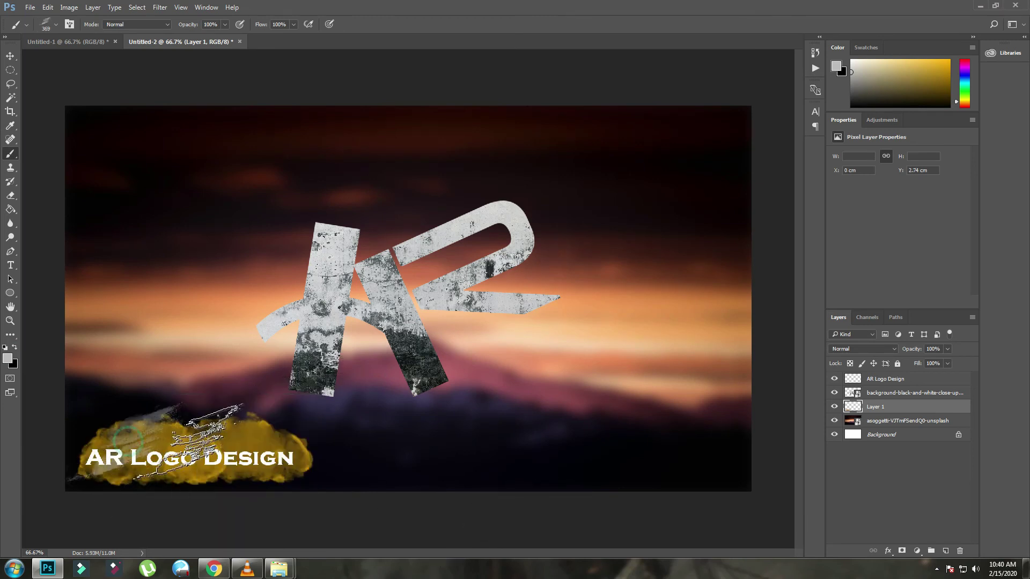
{"action": "left_click", "coordinate": [176, 441]}
{"action": "left_click", "coordinate": [210, 440]}
{"action": "left_click", "coordinate": [256, 443]}
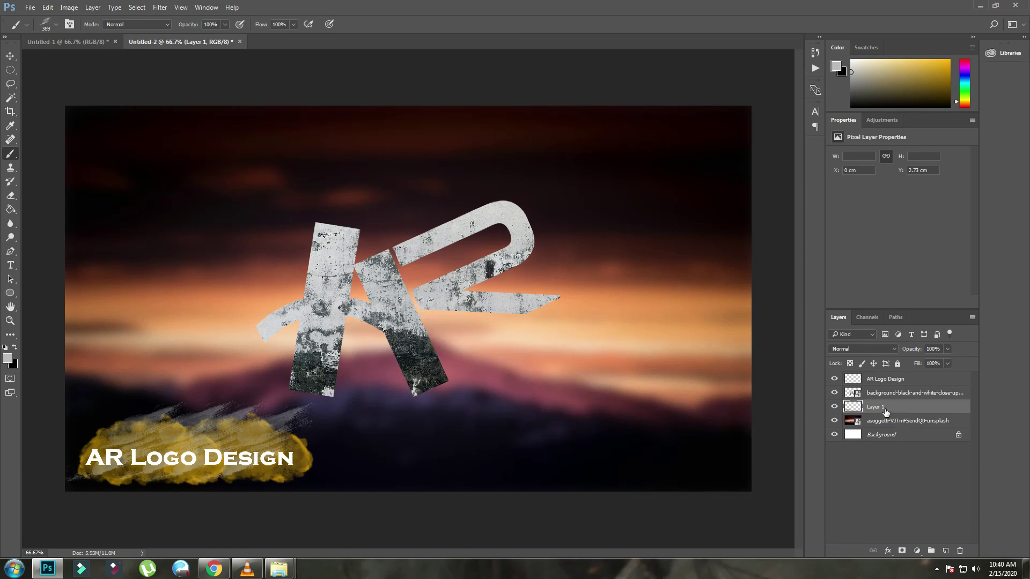
- Save the Untitled-2 design as a JPEG named AR Logo Design on the desktop, and open the saved image from there
{"action": "left_click", "coordinate": [60, 41]}
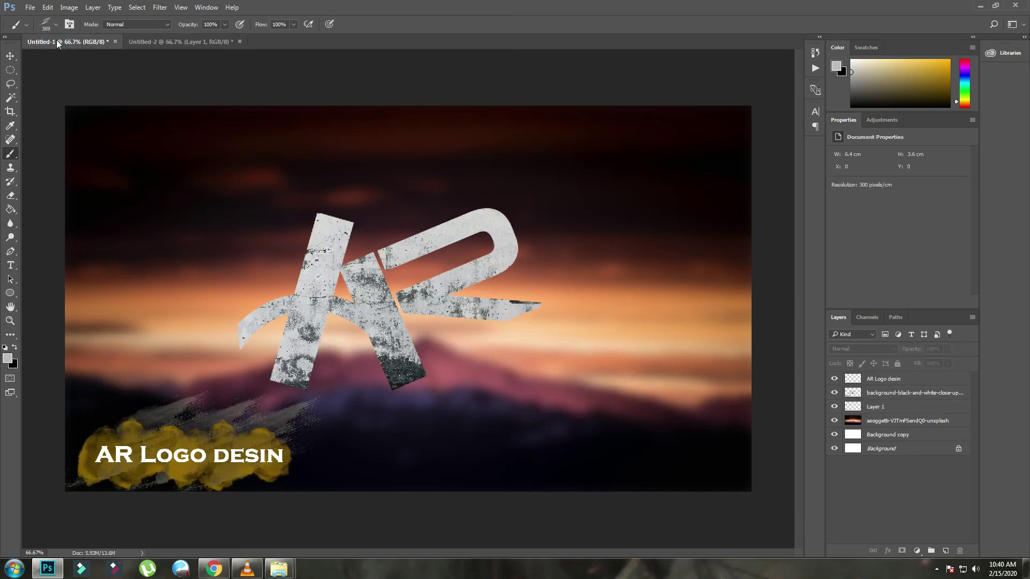
{"action": "left_click", "coordinate": [134, 41]}
{"action": "key", "text": "ctrl+s"}
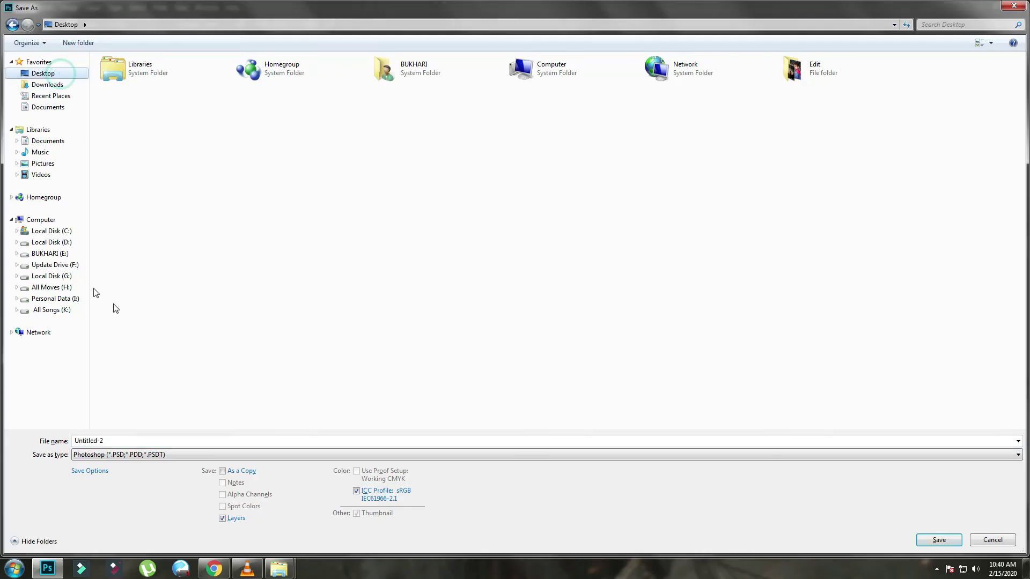
{"action": "left_click", "coordinate": [141, 454]}
{"action": "left_click", "coordinate": [123, 345]}
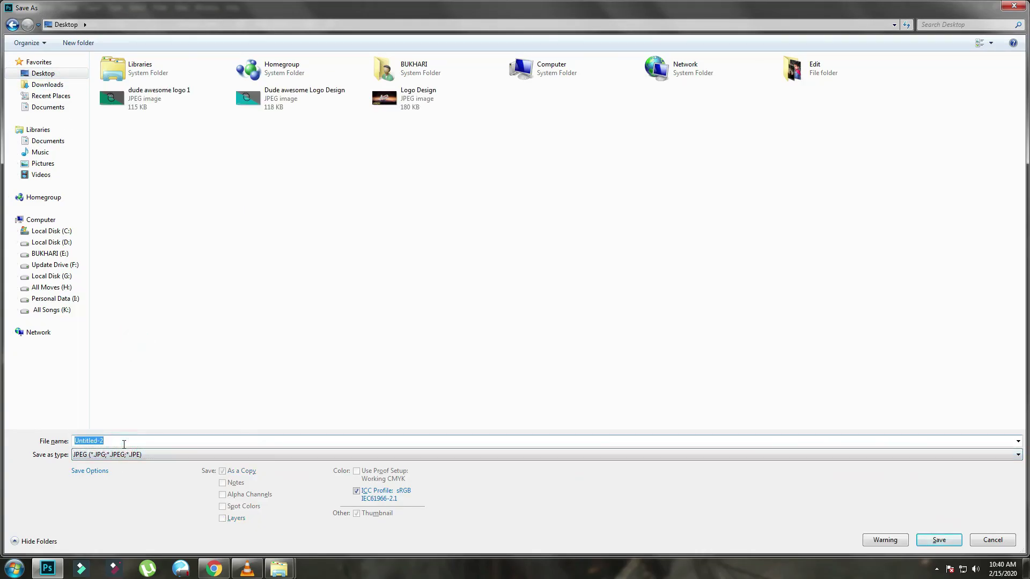
{"action": "type", "text": "Ar"}
{"action": "left_click", "coordinate": [939, 540]}
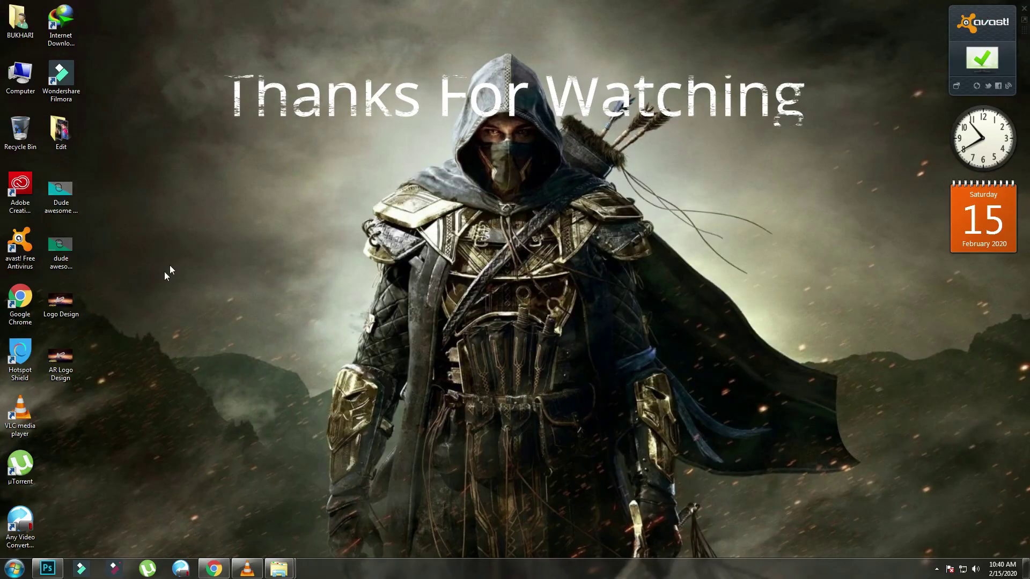
{"action": "double_click", "coordinate": [60, 357]}
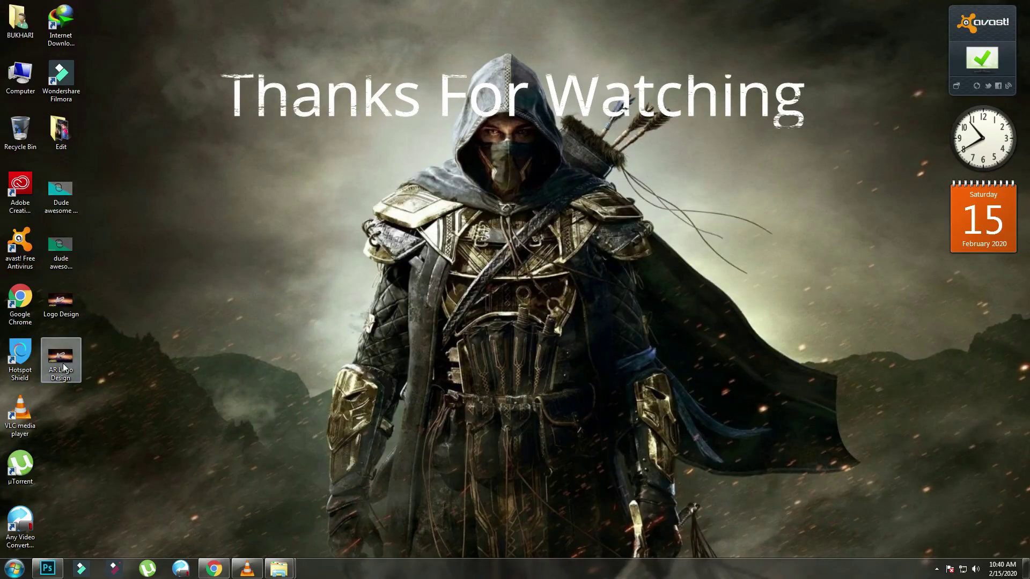